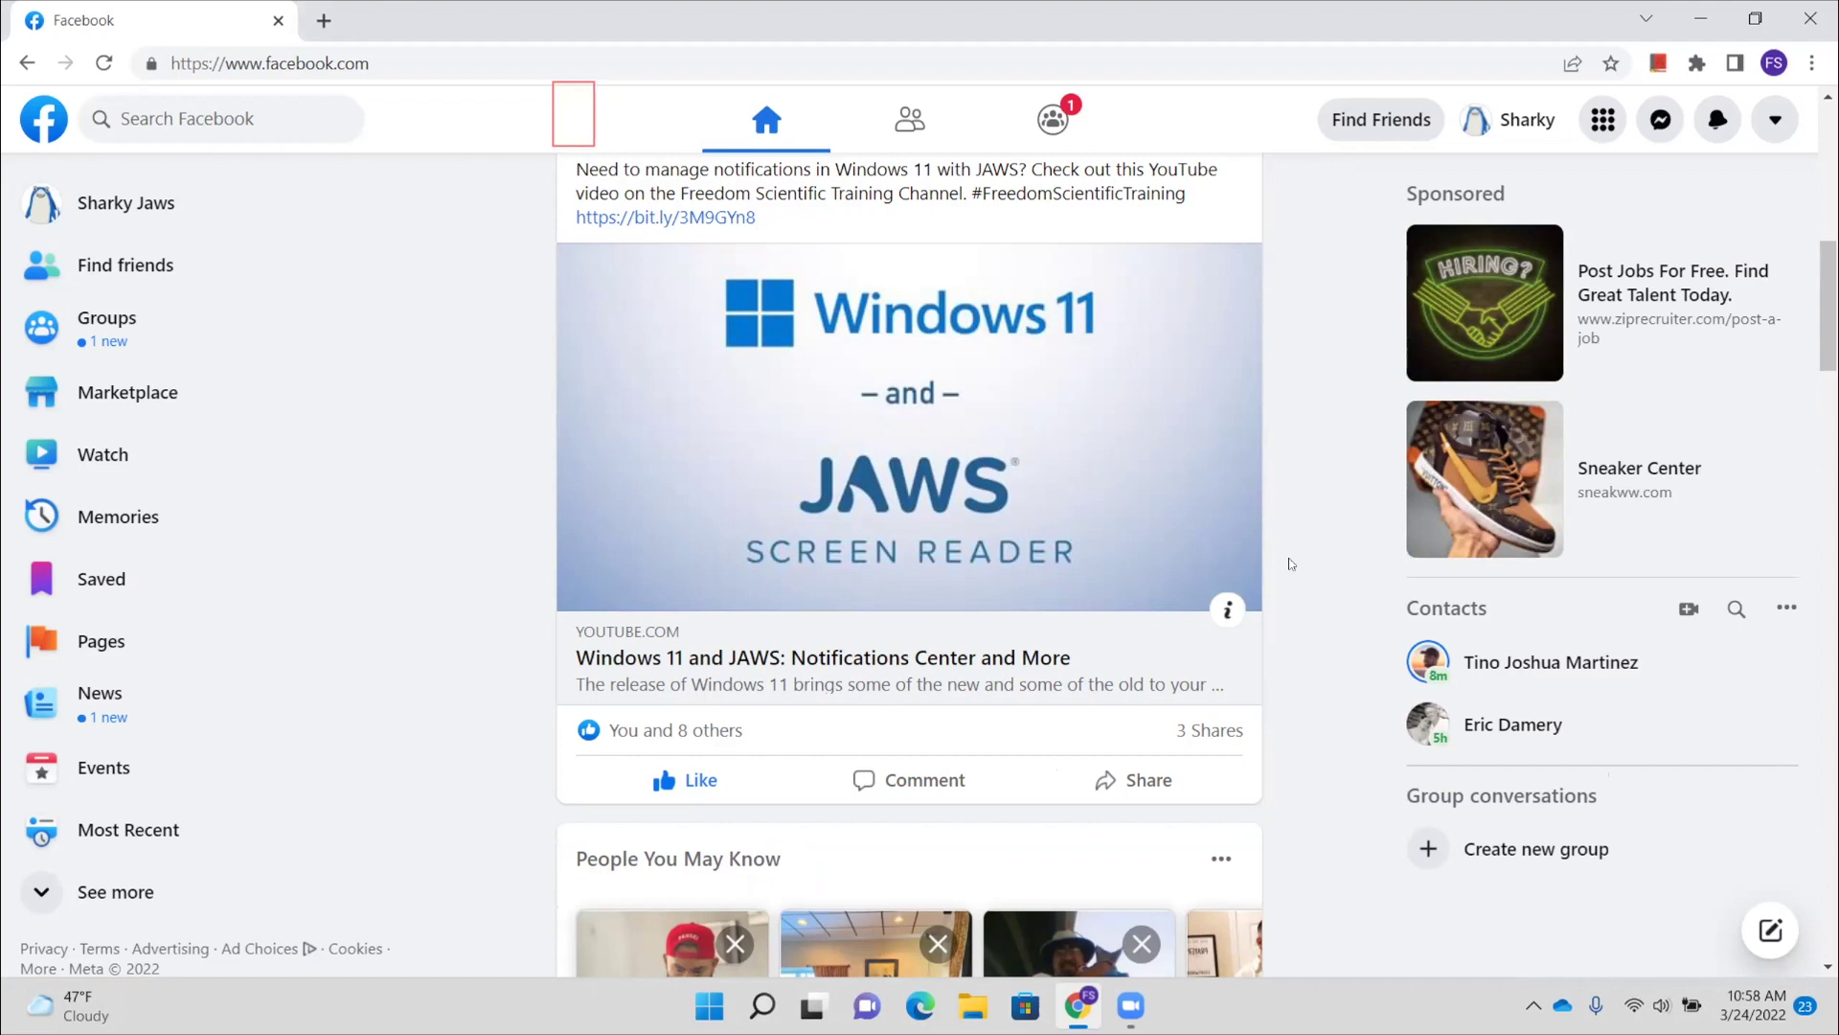
Step: Open the actions menu for the Freedom Scientific post about managing Windows 11 notifications with JAWS
key("h")
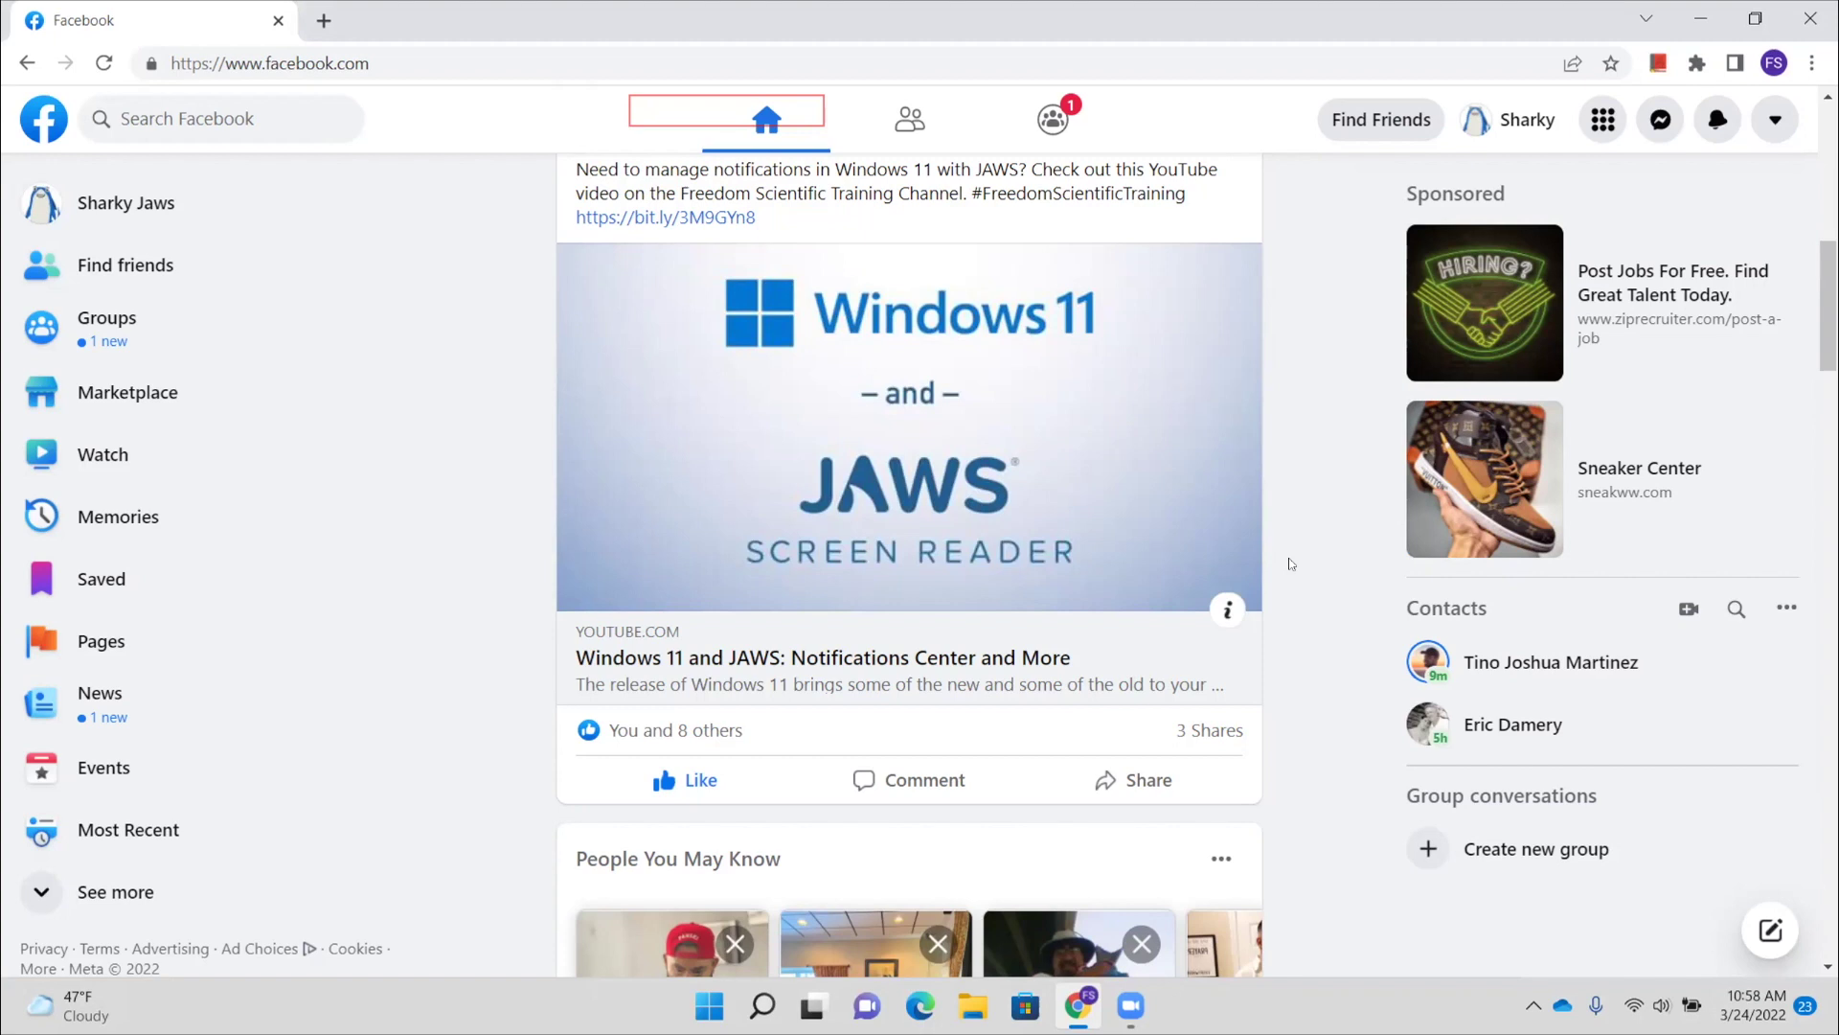
key("Down")
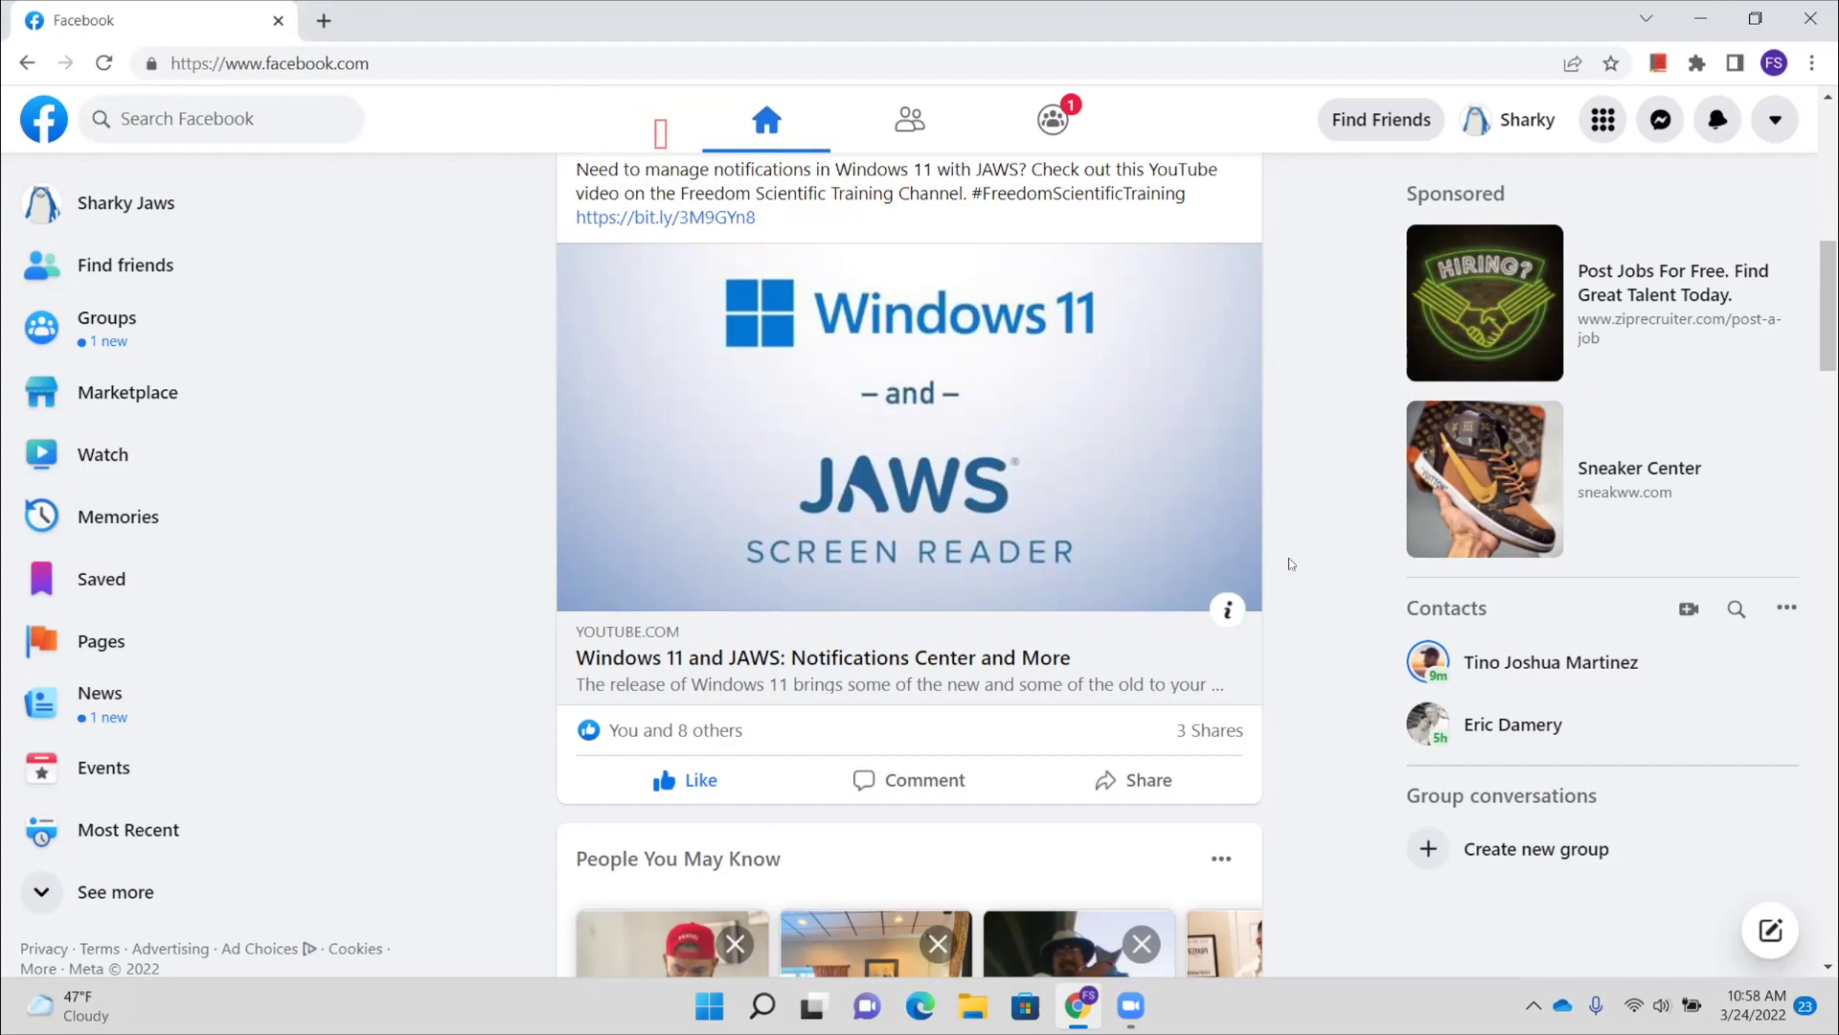
key("Down")
key("Tab")
key("Return")
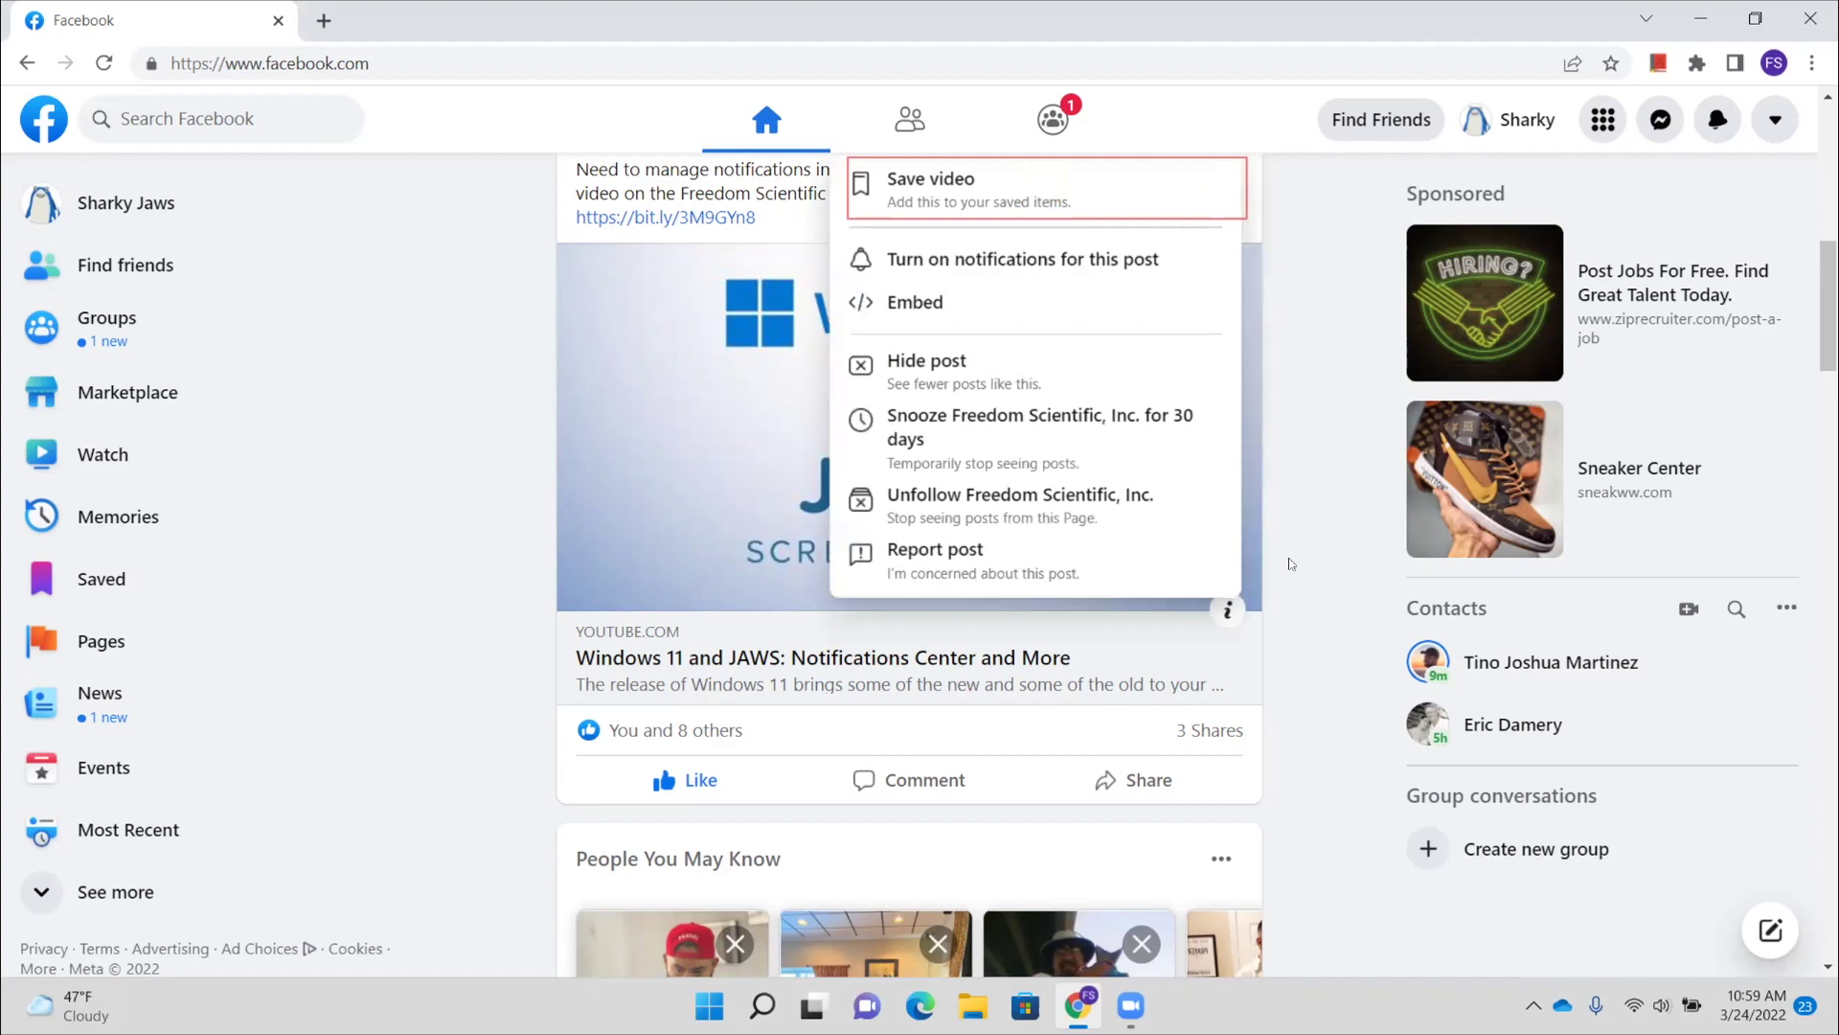
Step: Review the post's available actions from Save video through Report post, and close the menu without choosing one
key("Down")
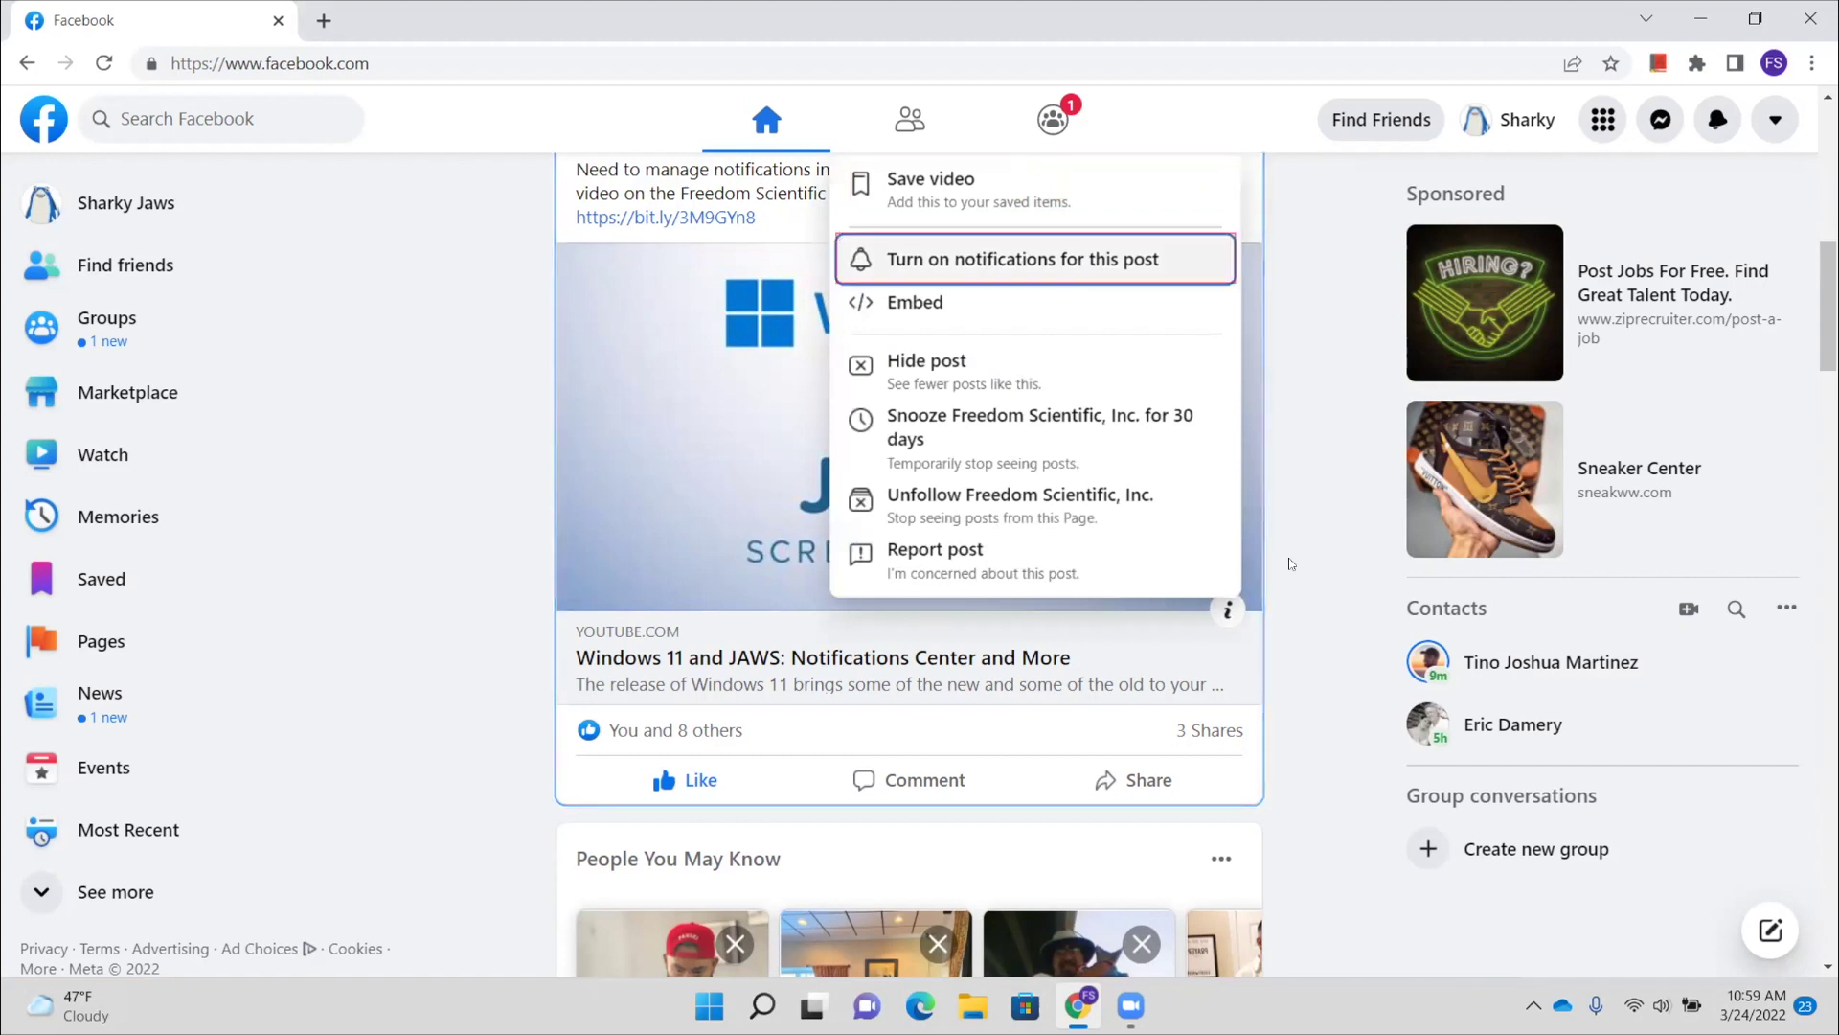
key("Up")
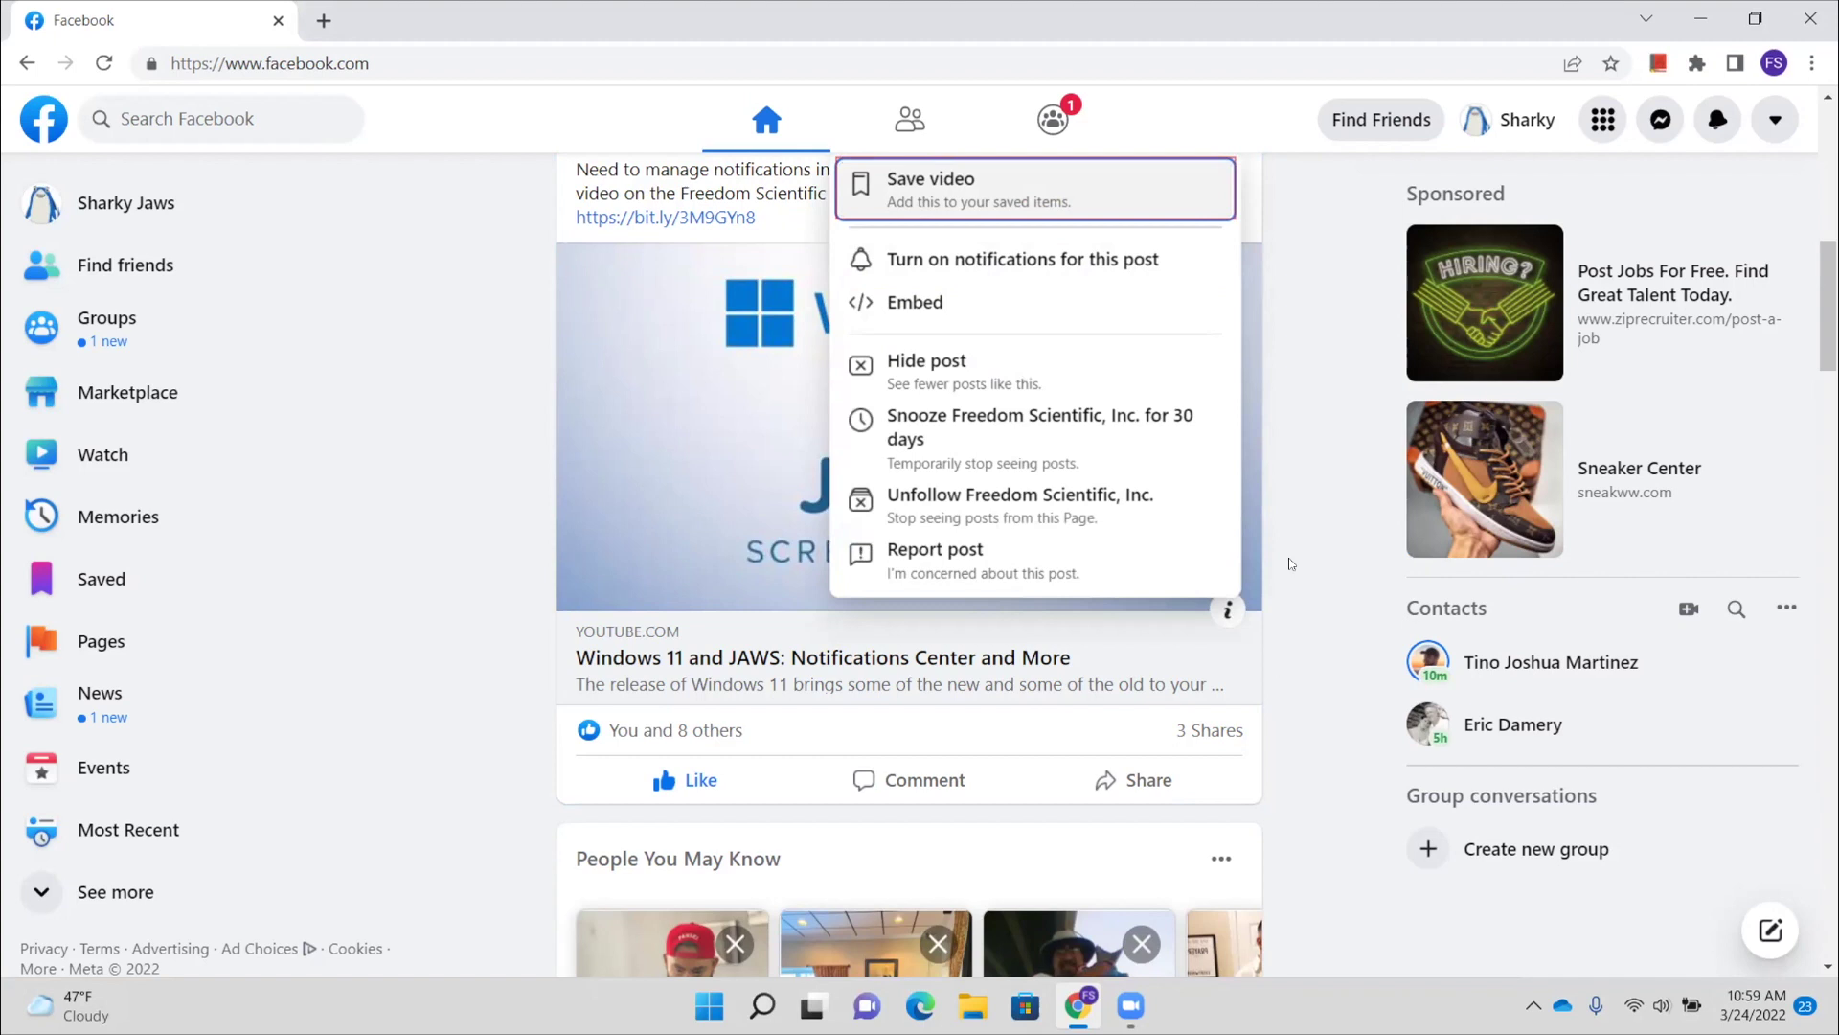
key("Insert+Up")
key("Down")
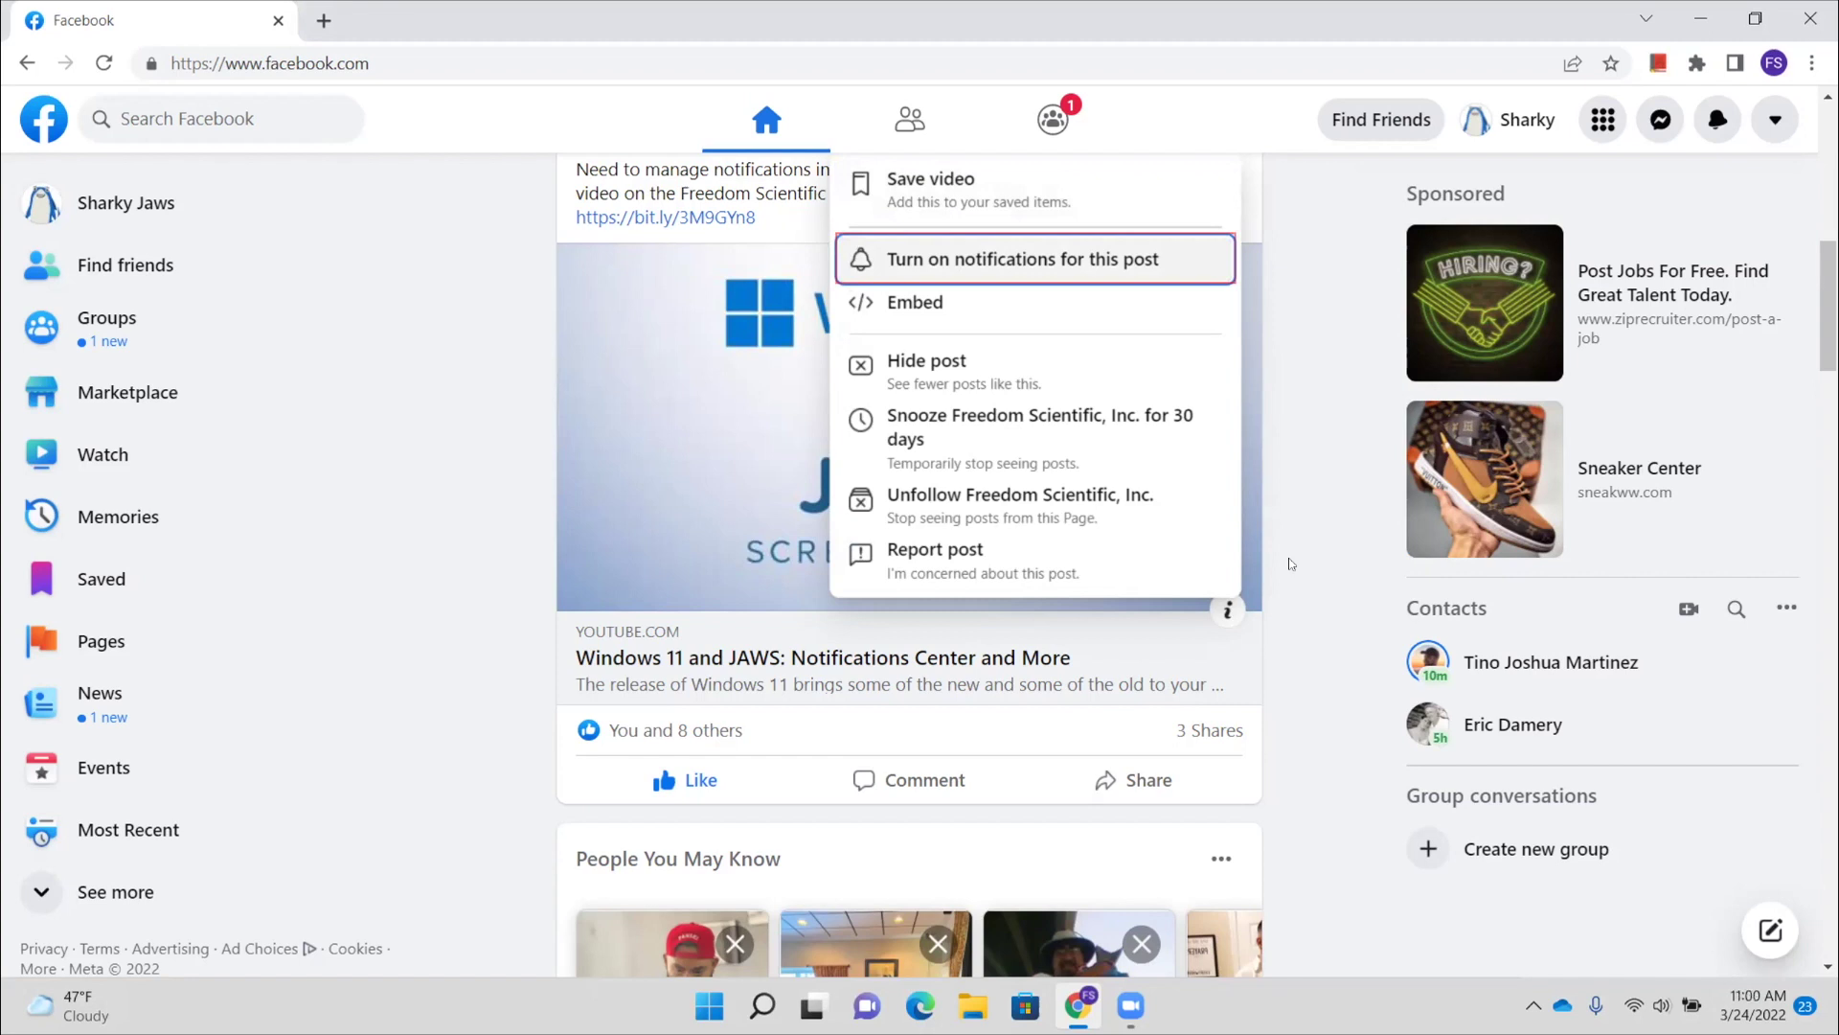
key("Down")
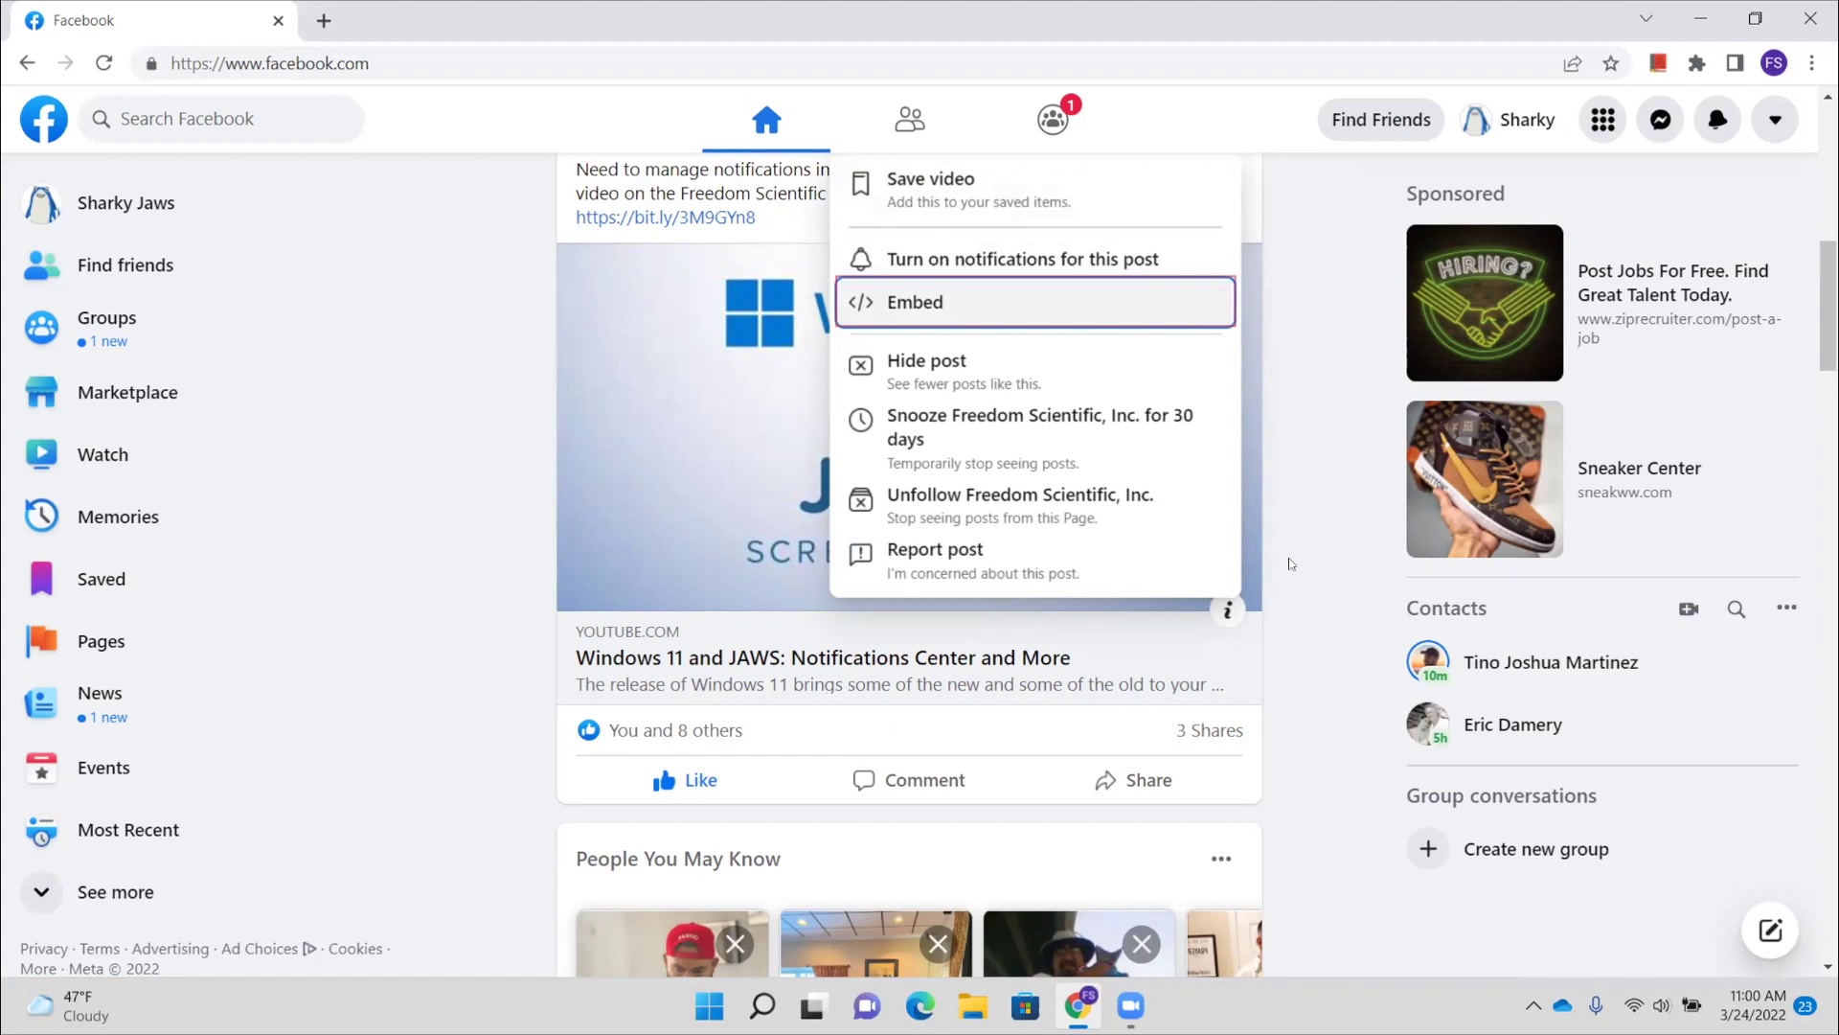
key("Down")
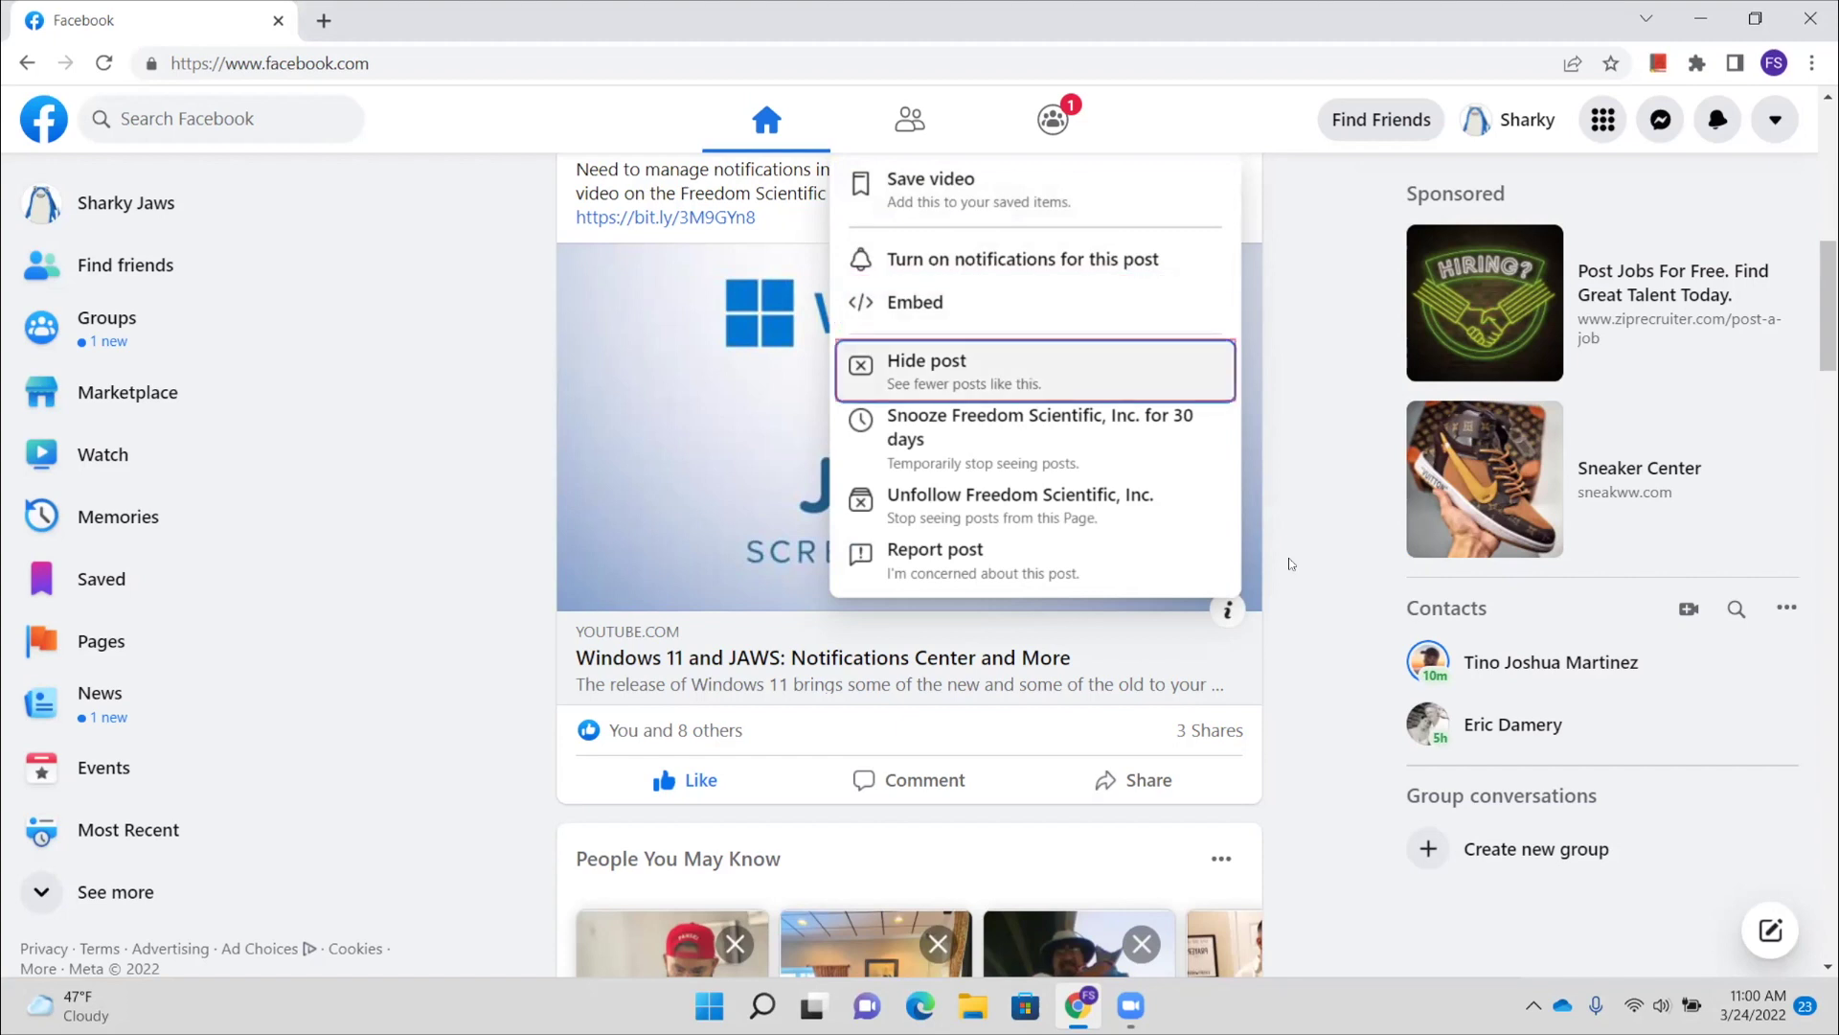
key("Down")
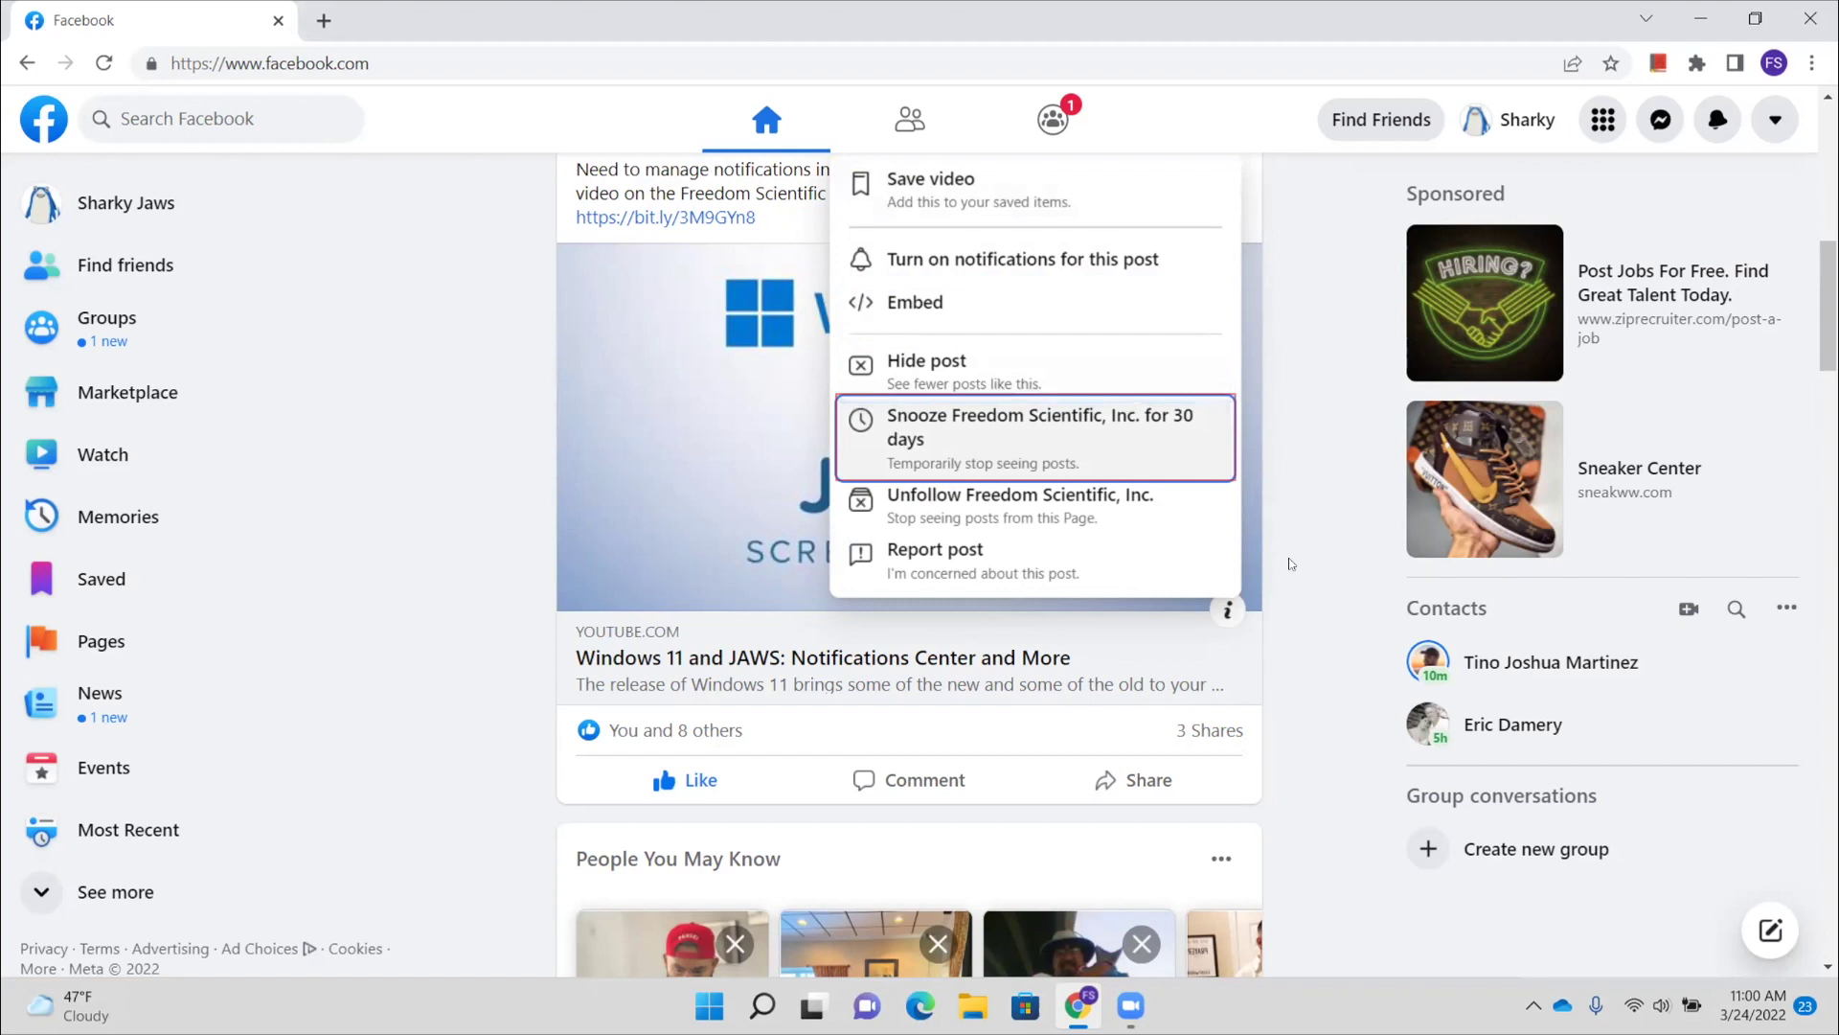
key("Down")
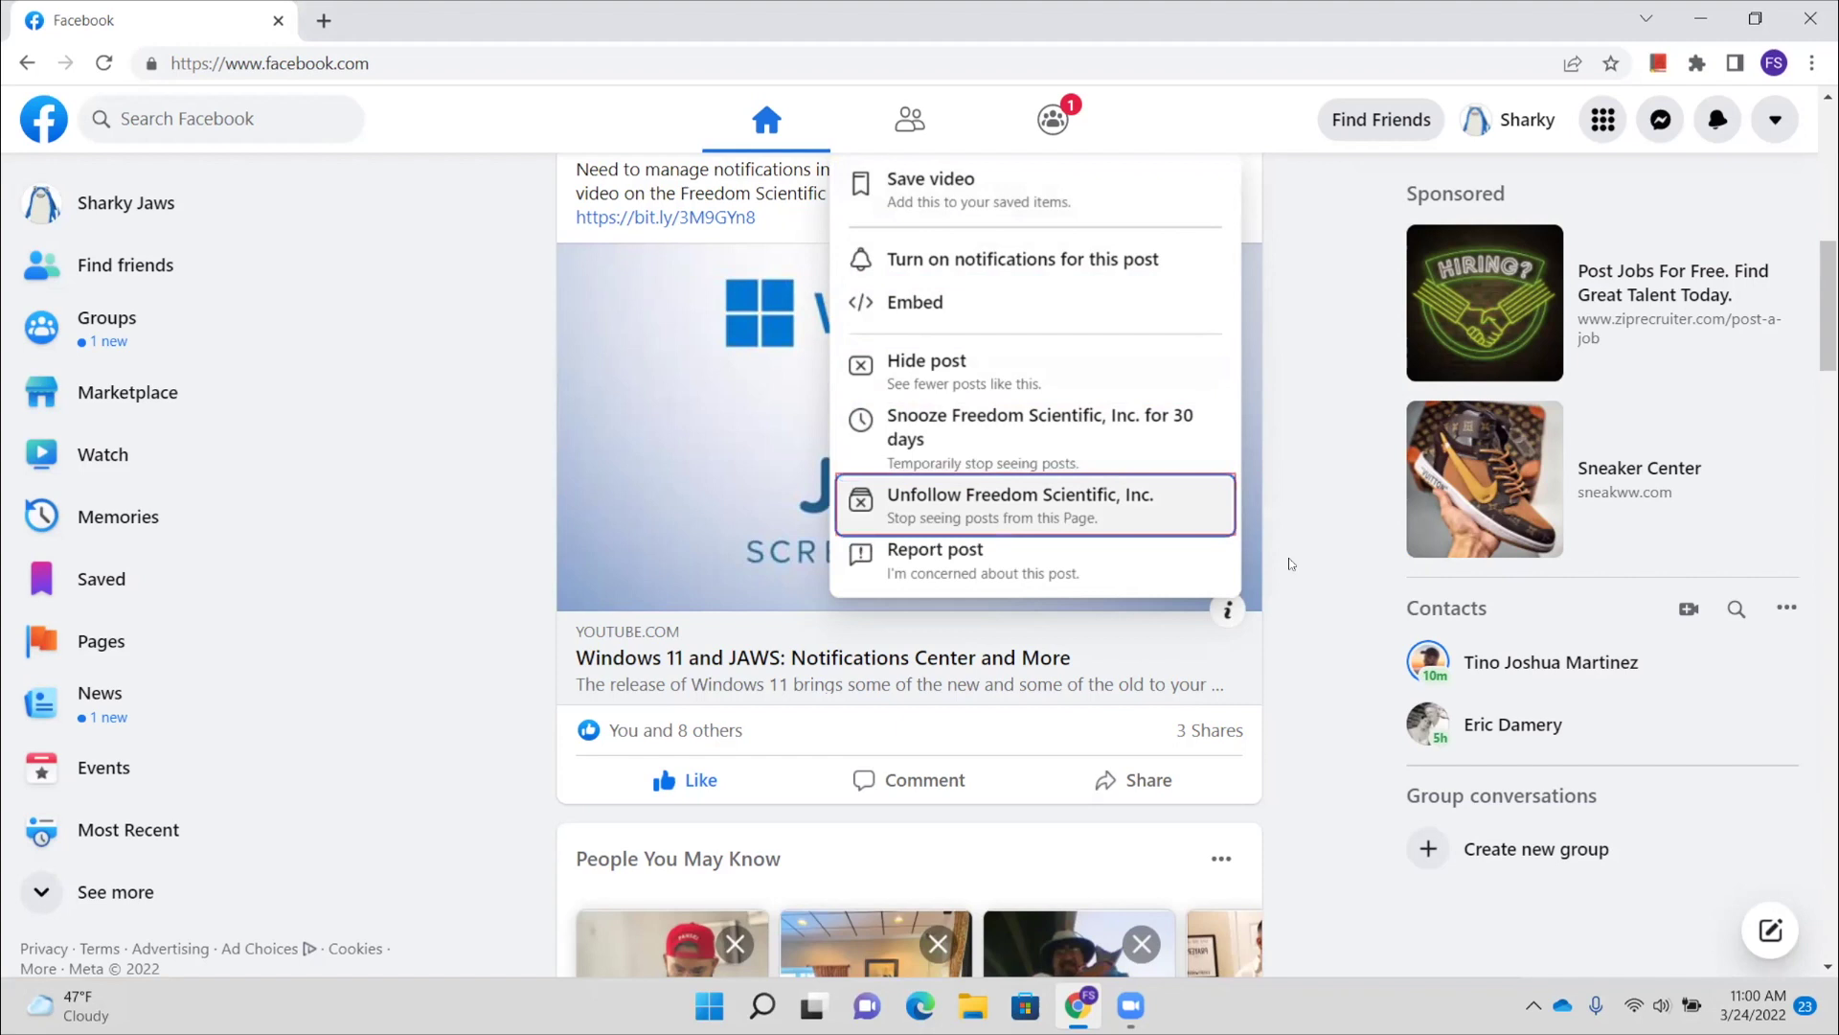
key("Down")
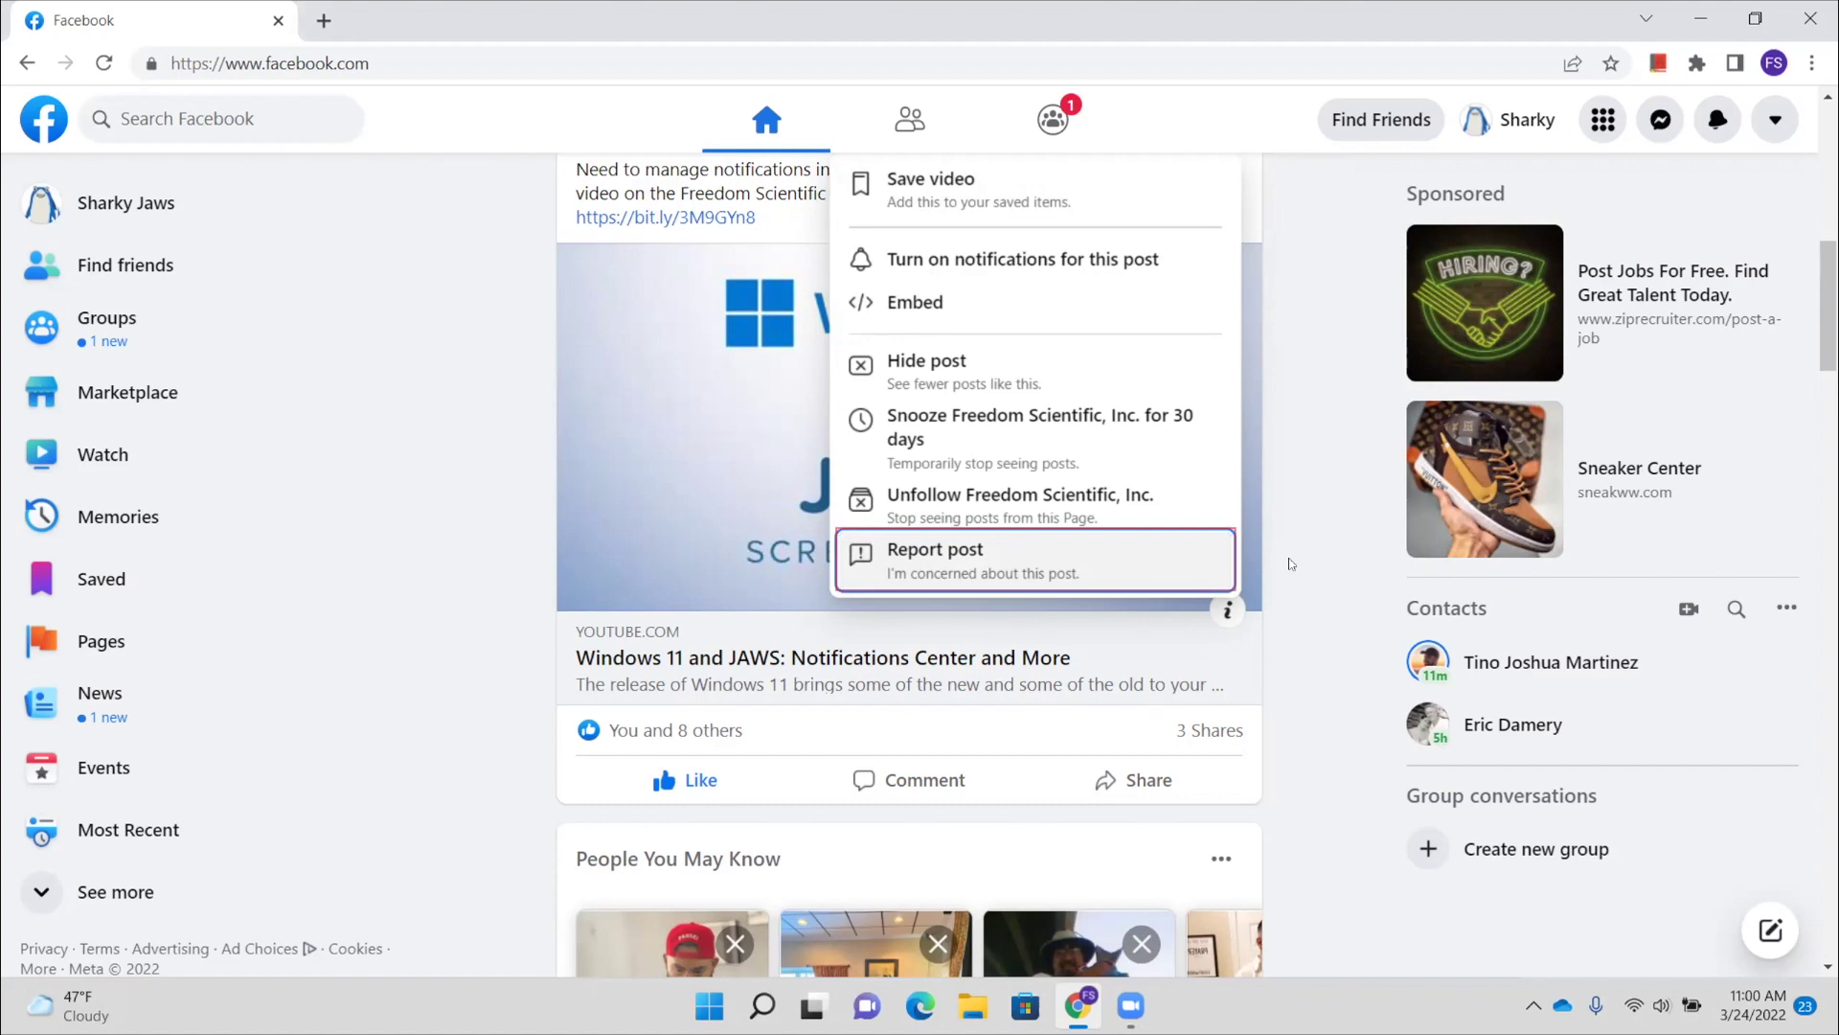
key("Escape")
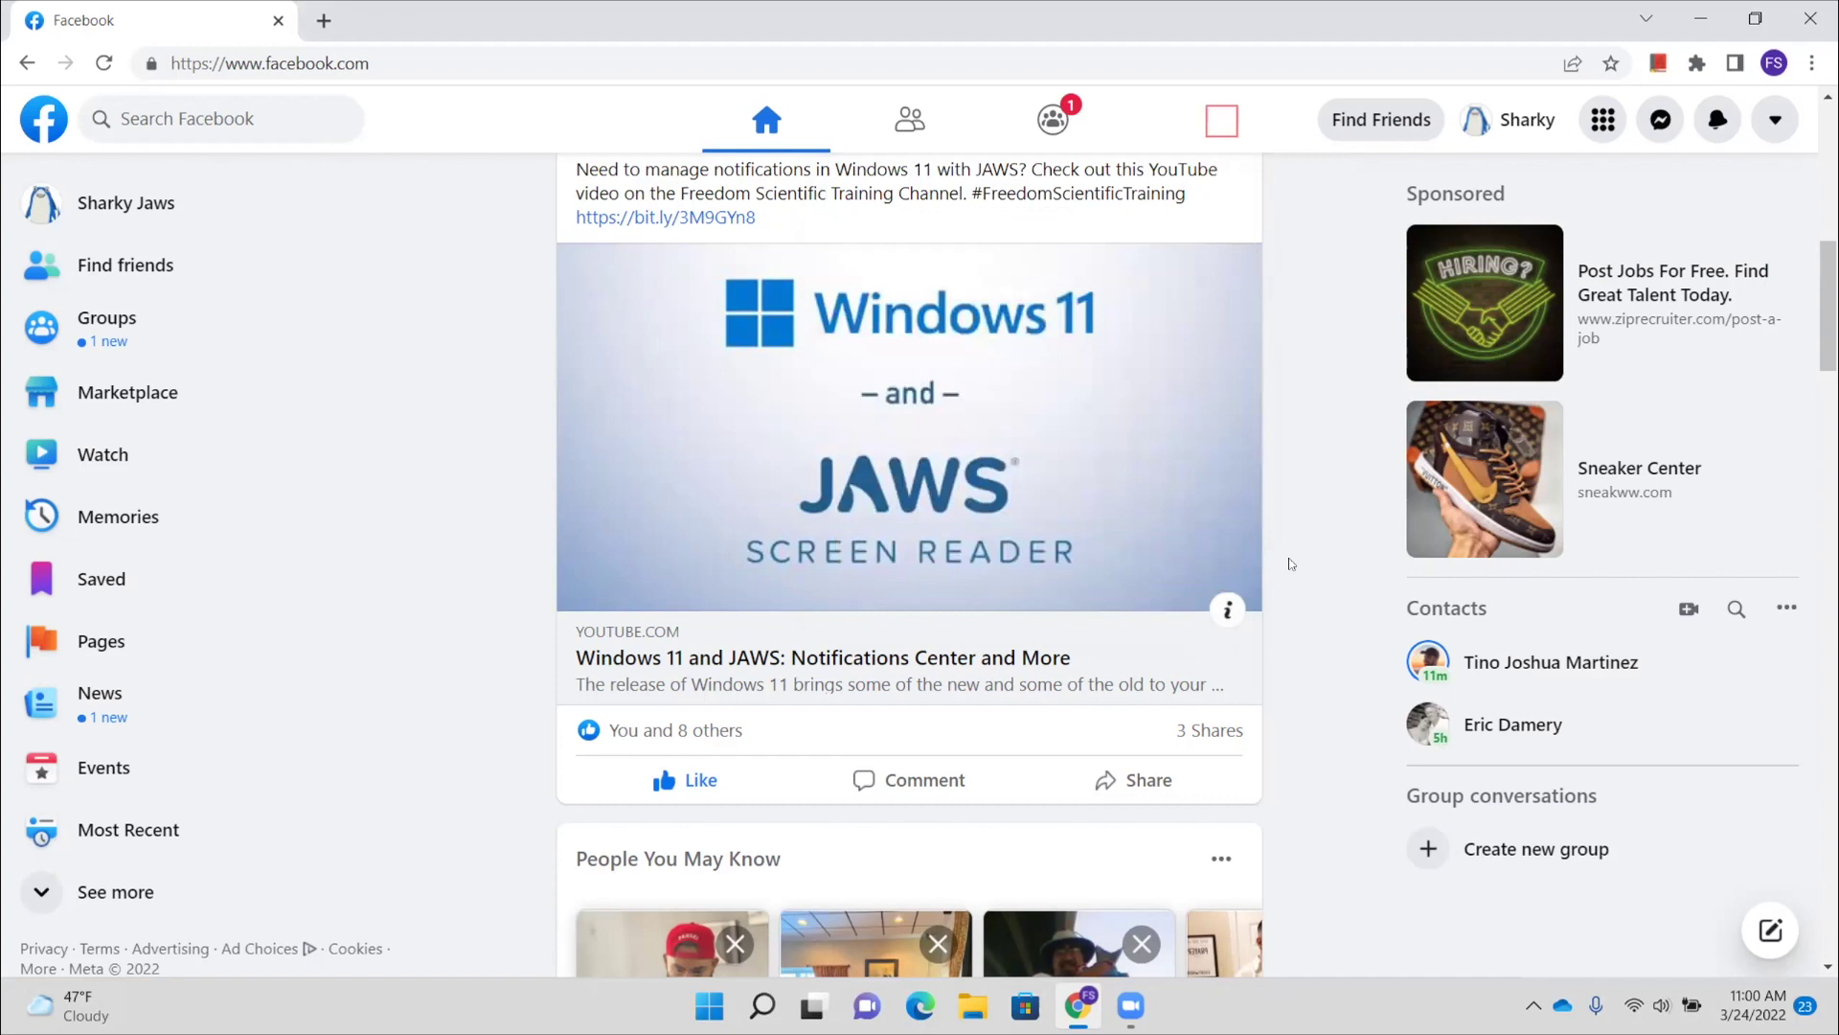
Step: Examine the header elements of the Freedom Scientific post, including the page name and the details beneath it
key("Tab")
key("Tab")
key("Tab")
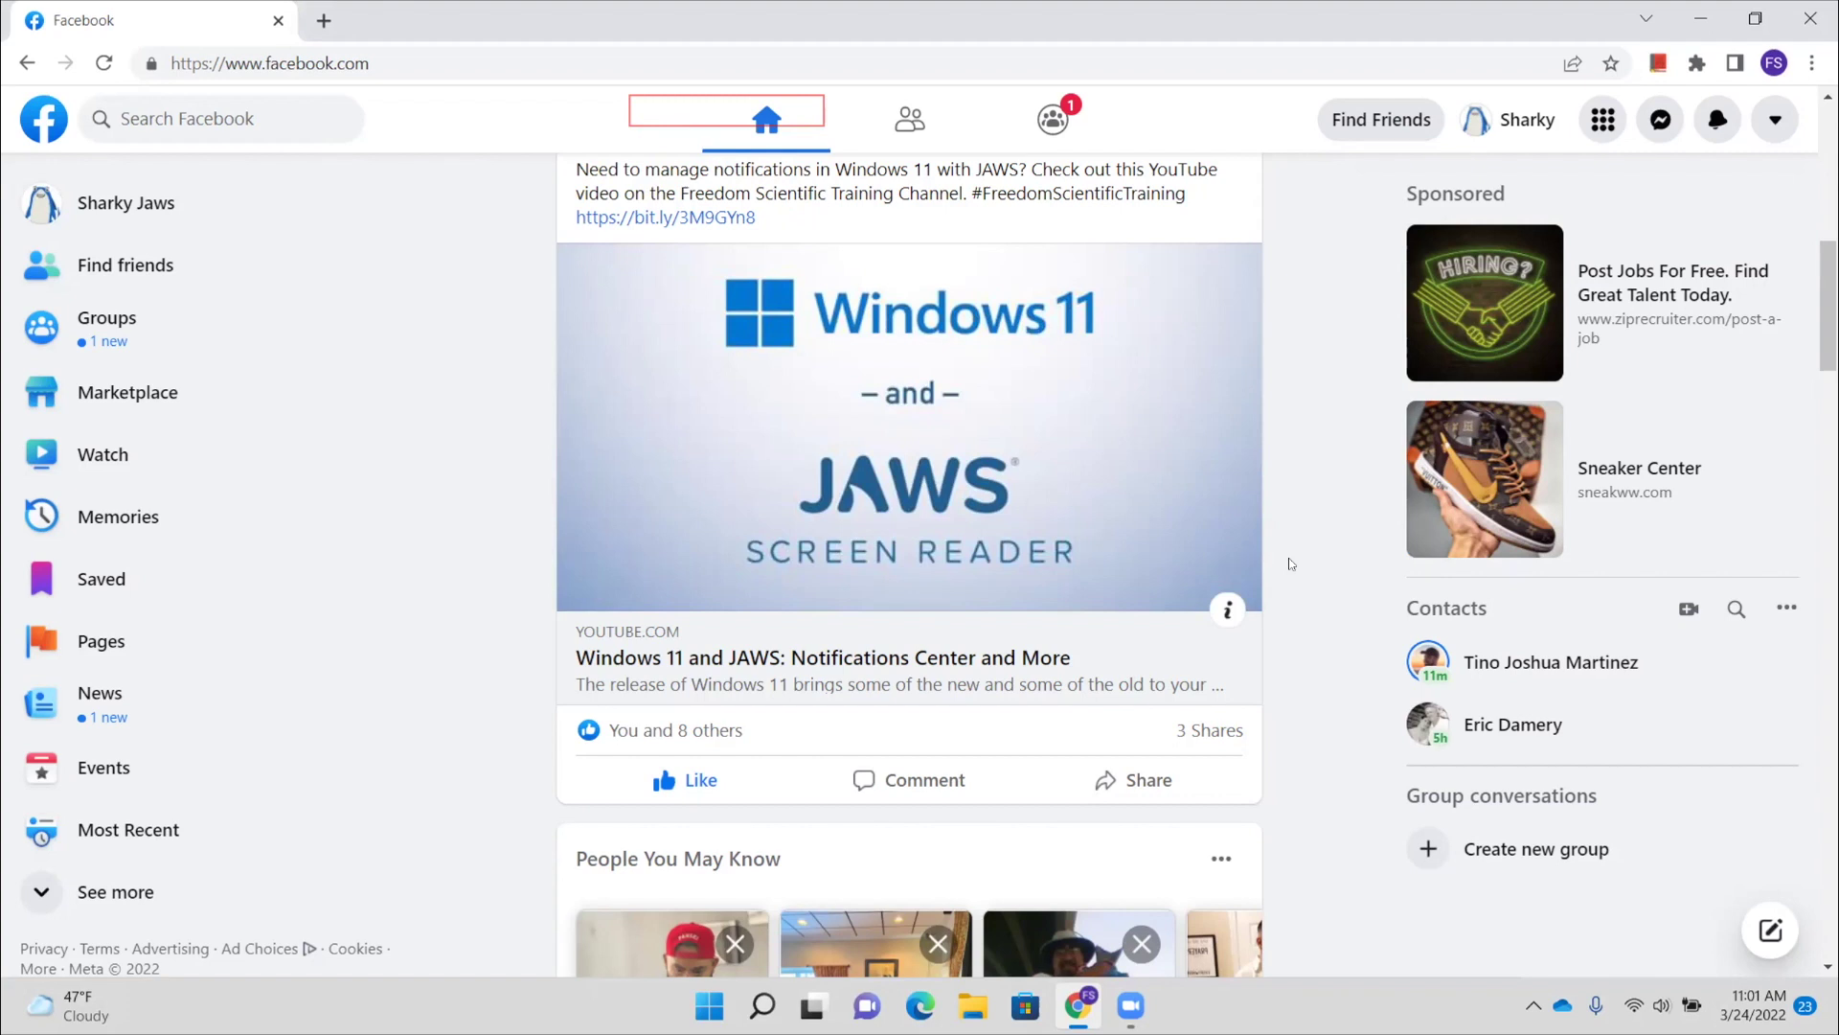
key("shift+Tab")
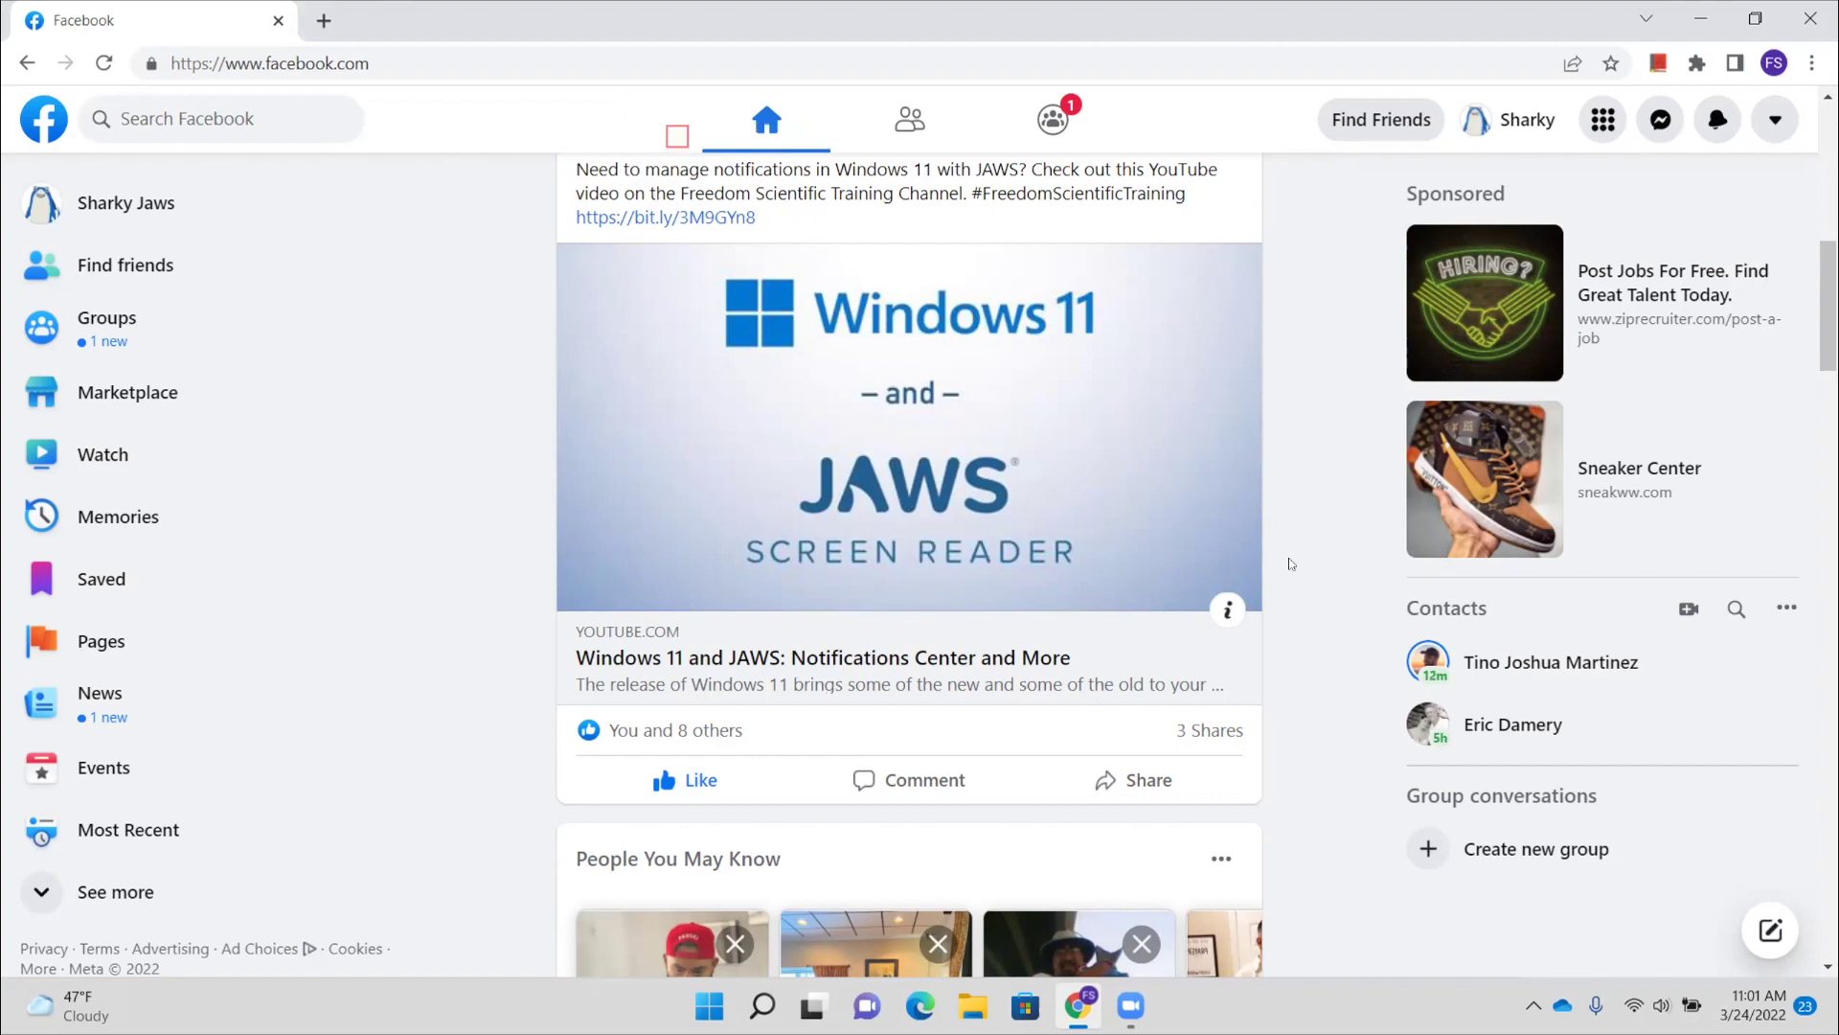
key("Tab")
Step: Read the post's message, short link, preview image and the attached YouTube video's title and description
key("Down")
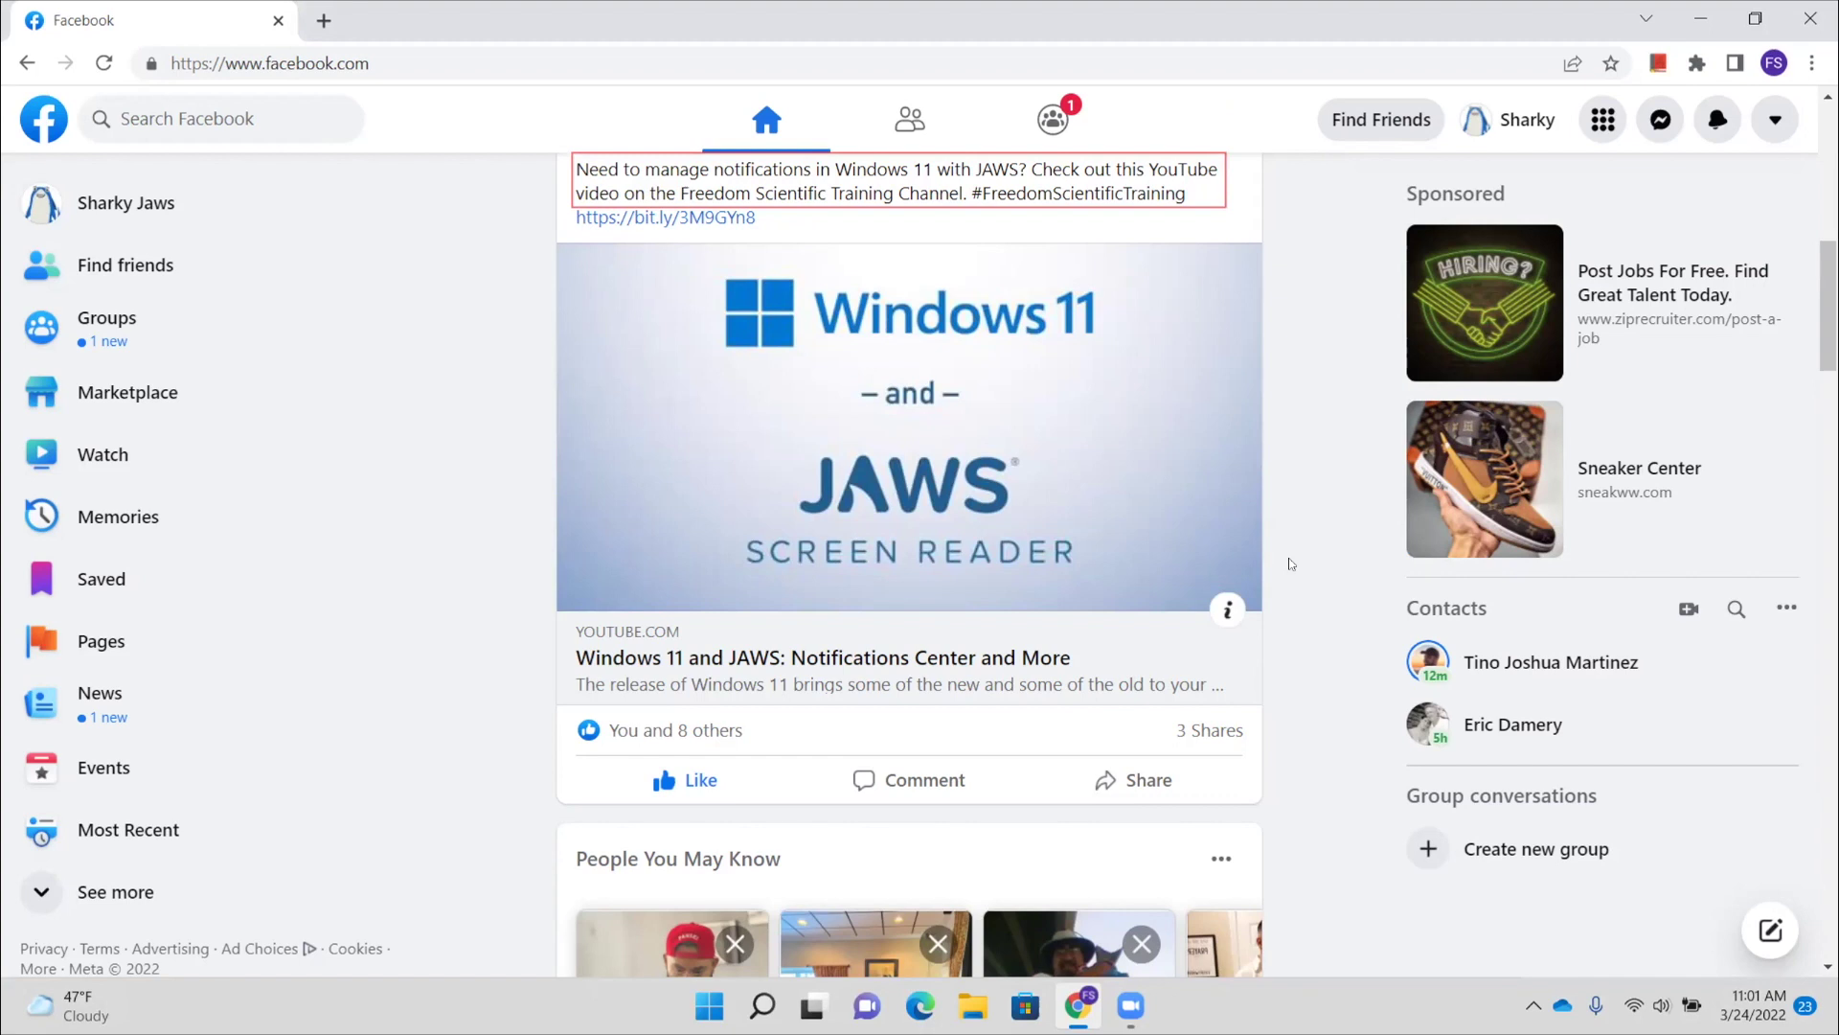
key("Down")
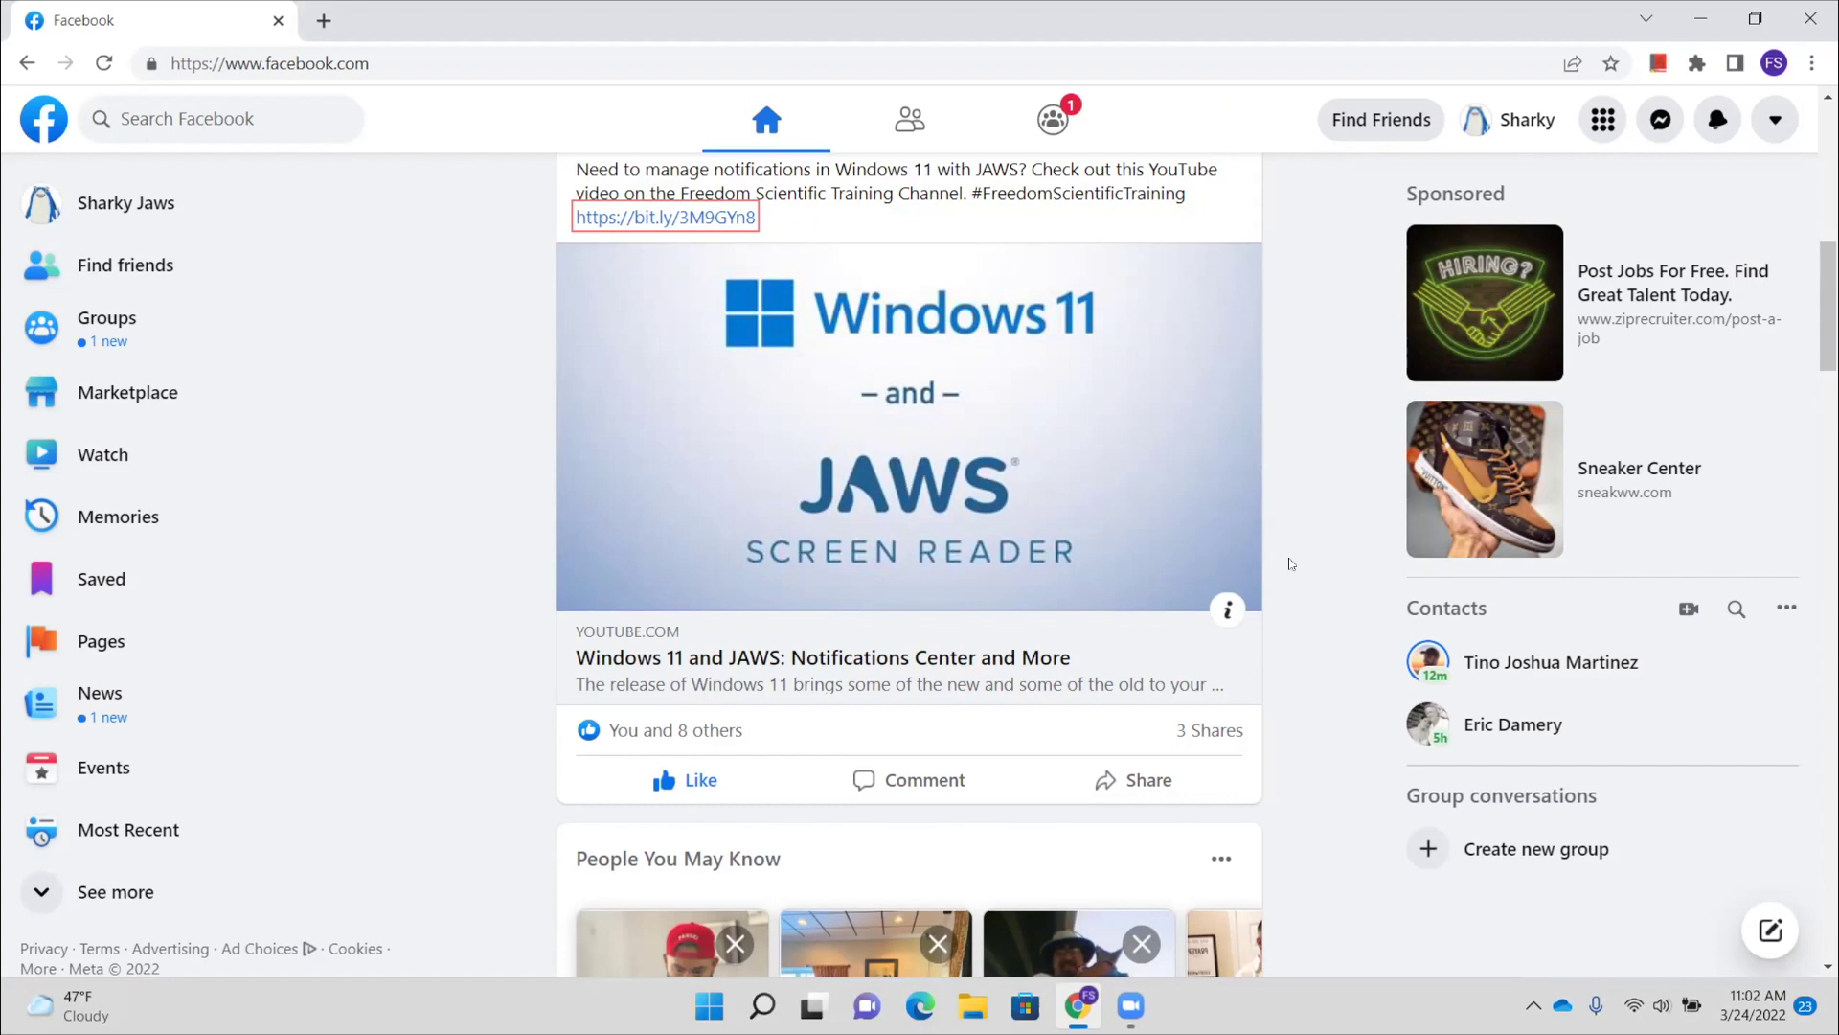
key("Tab")
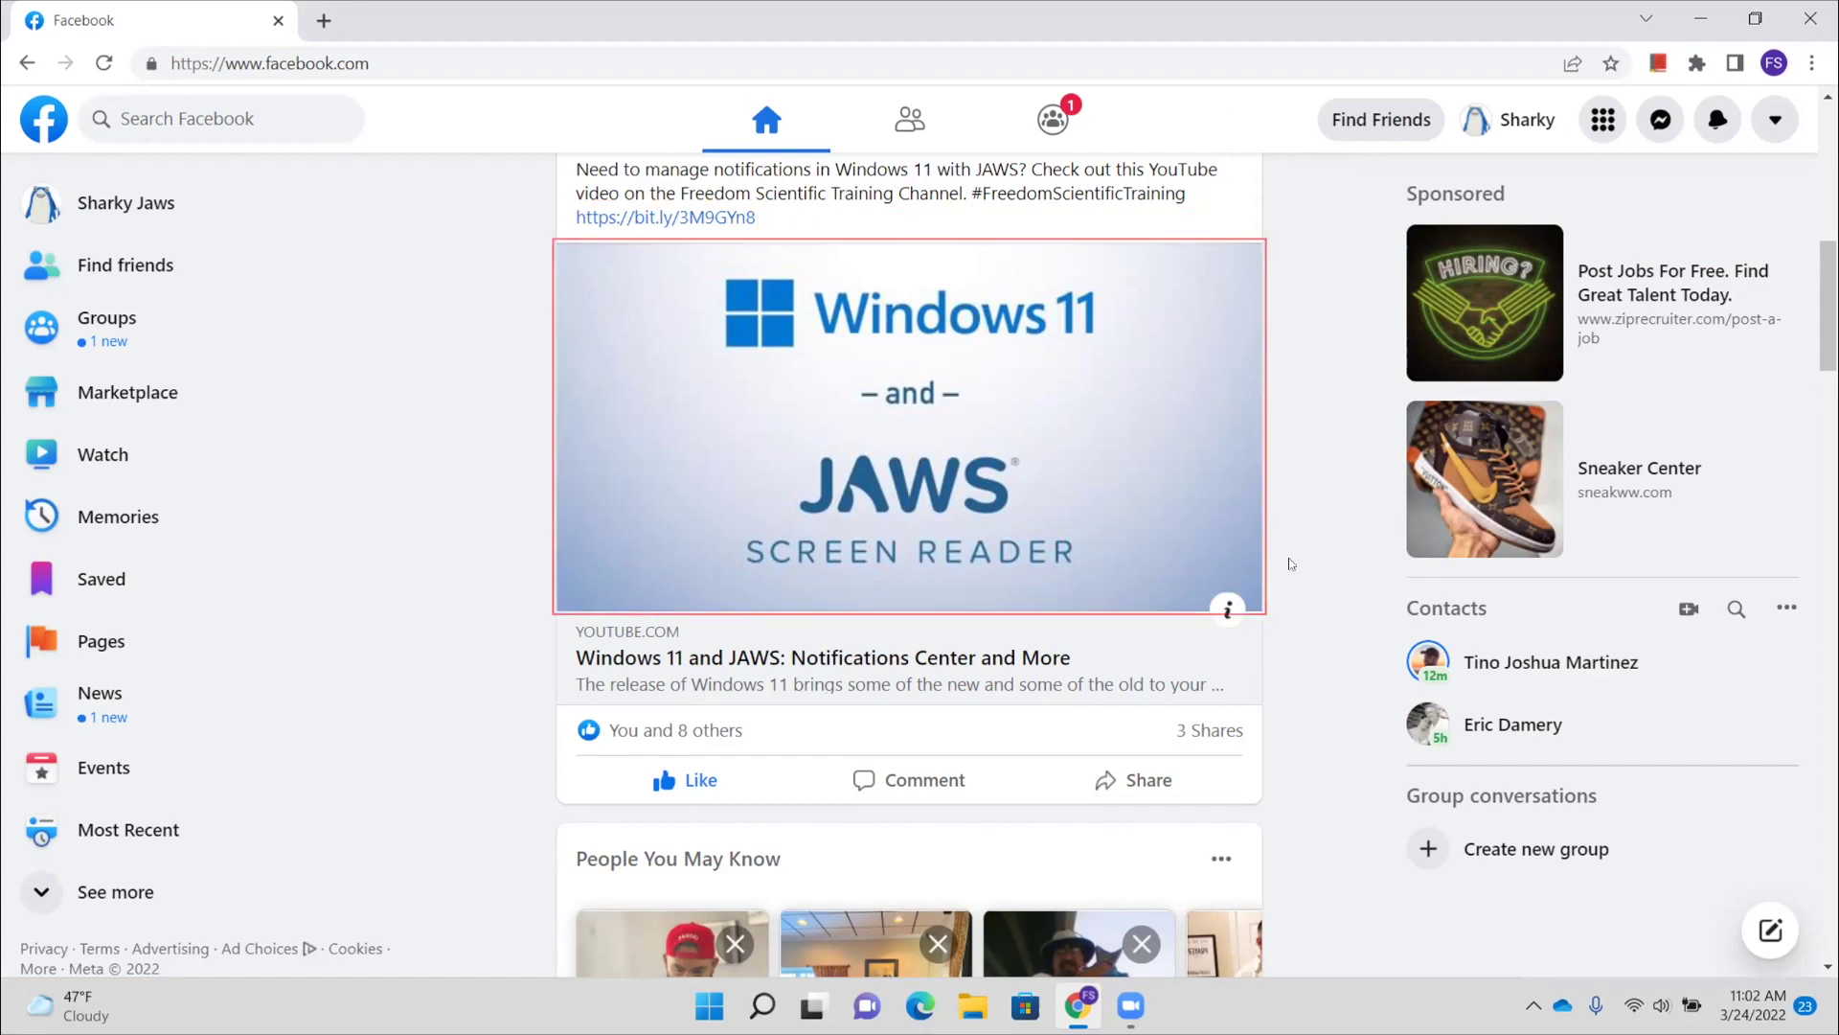
key("Tab")
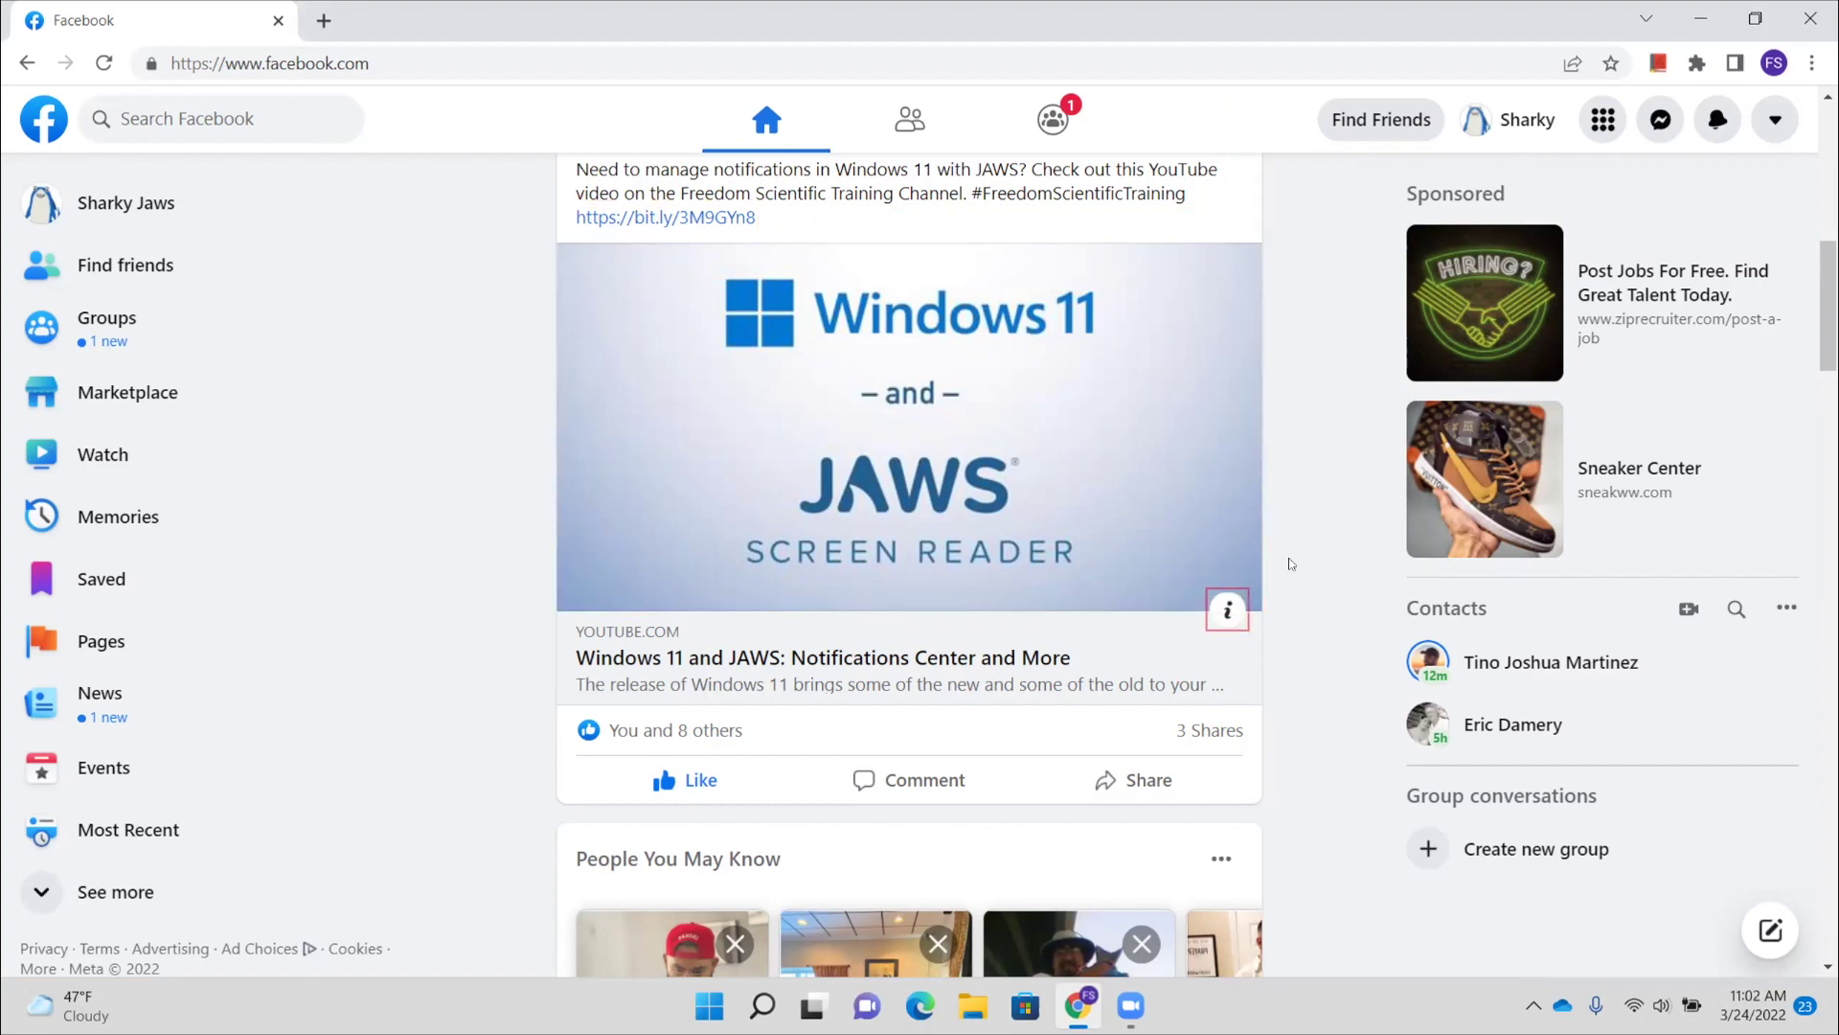
key("Tab")
key("Tab")
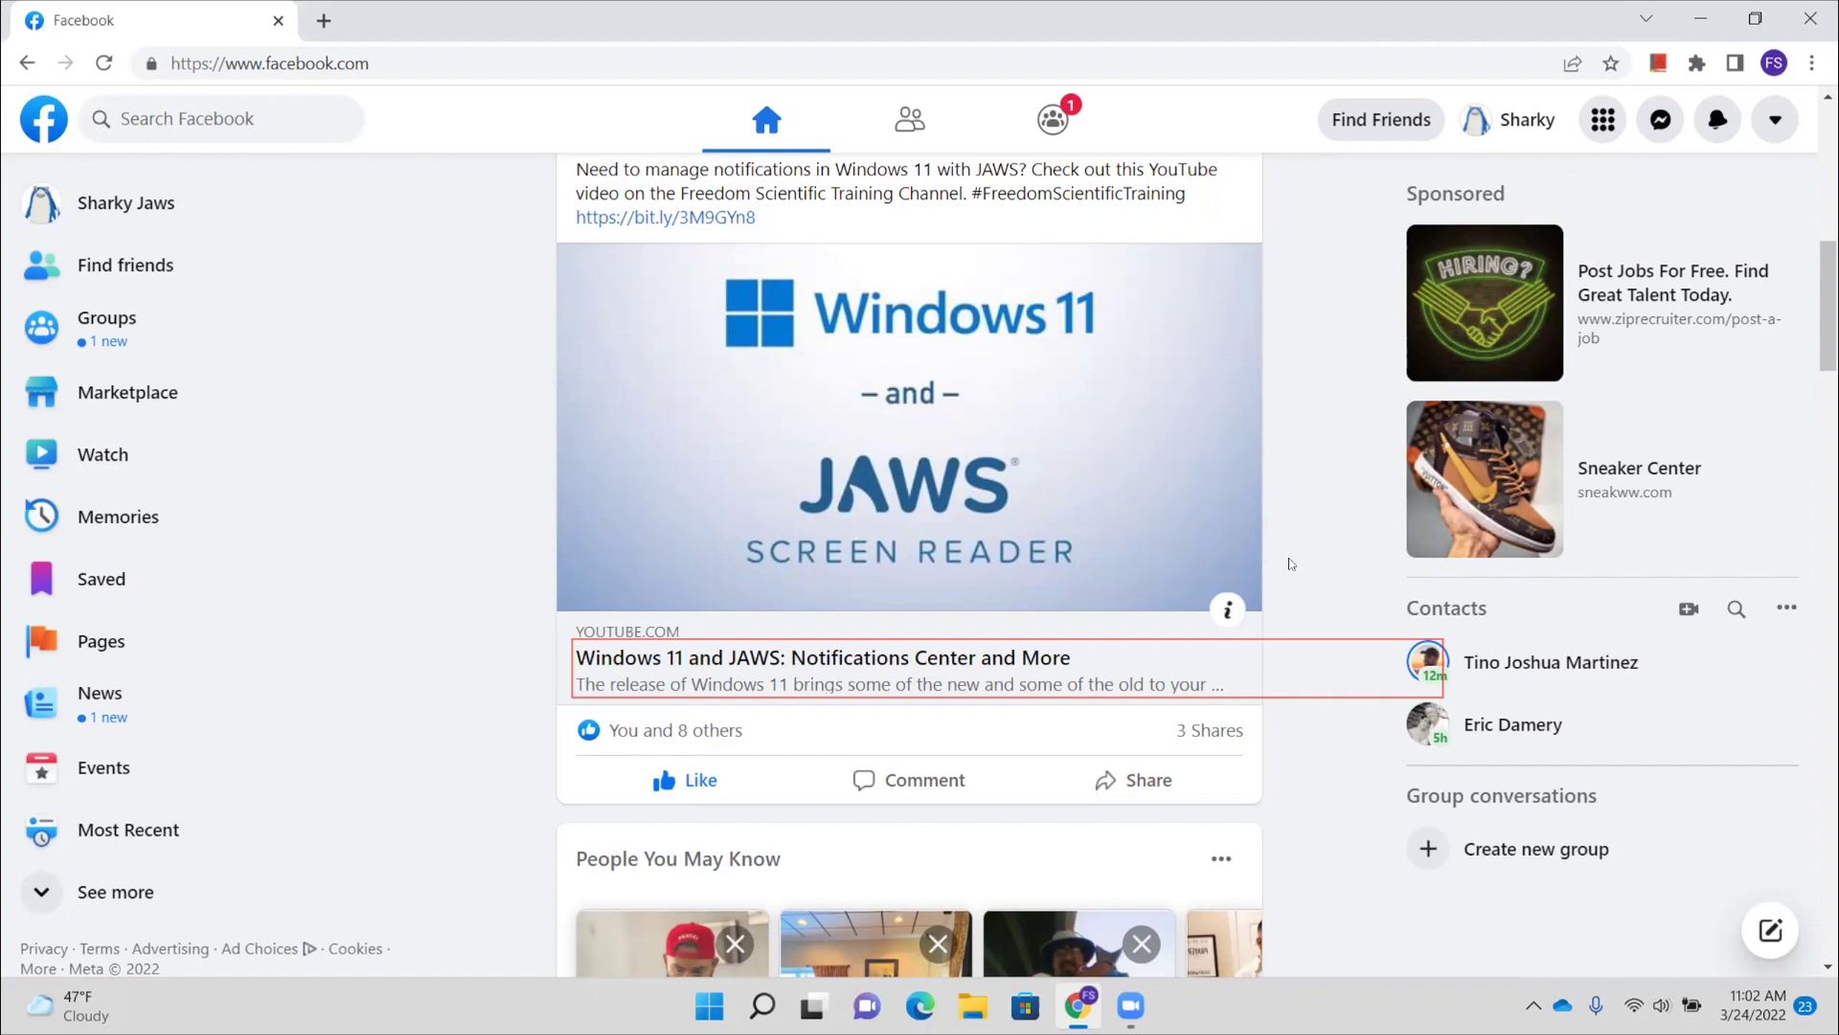
key("Down")
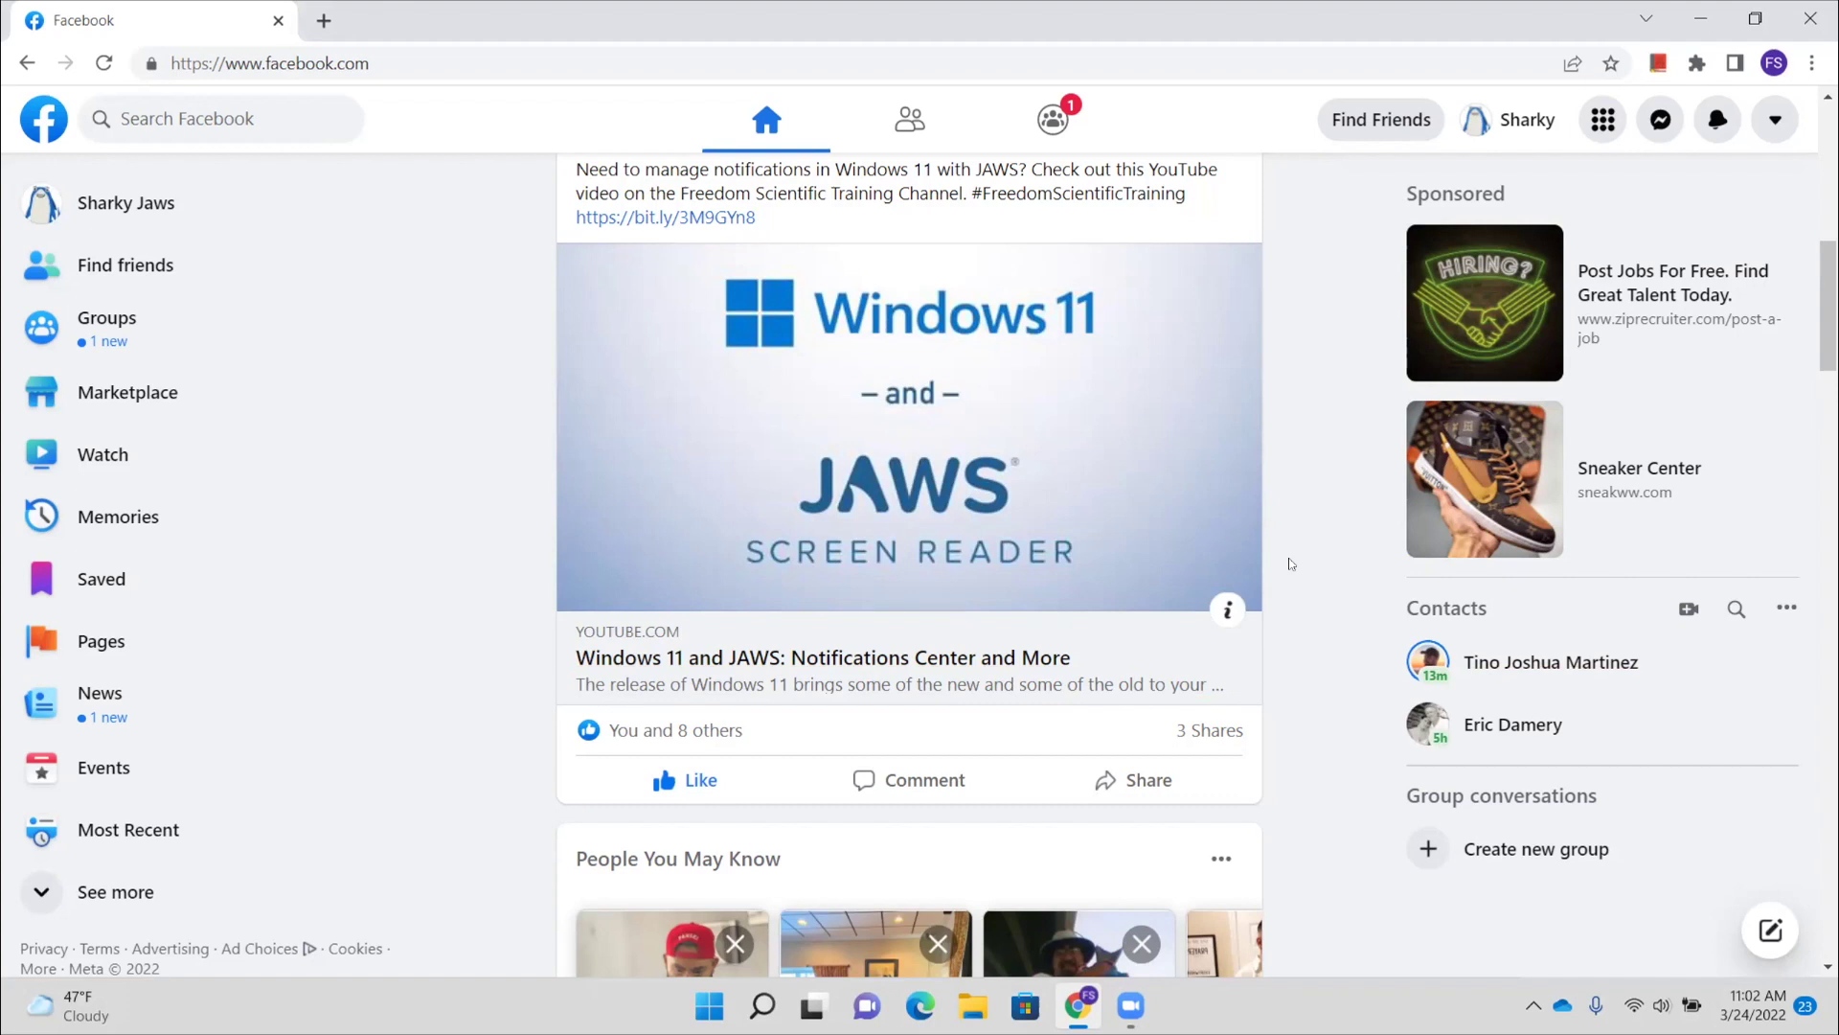
Step: Remove the existing Like from the Windows 11 and JAWS post
key("Tab")
key("Tab")
key("Tab")
key("Tab")
key("Tab")
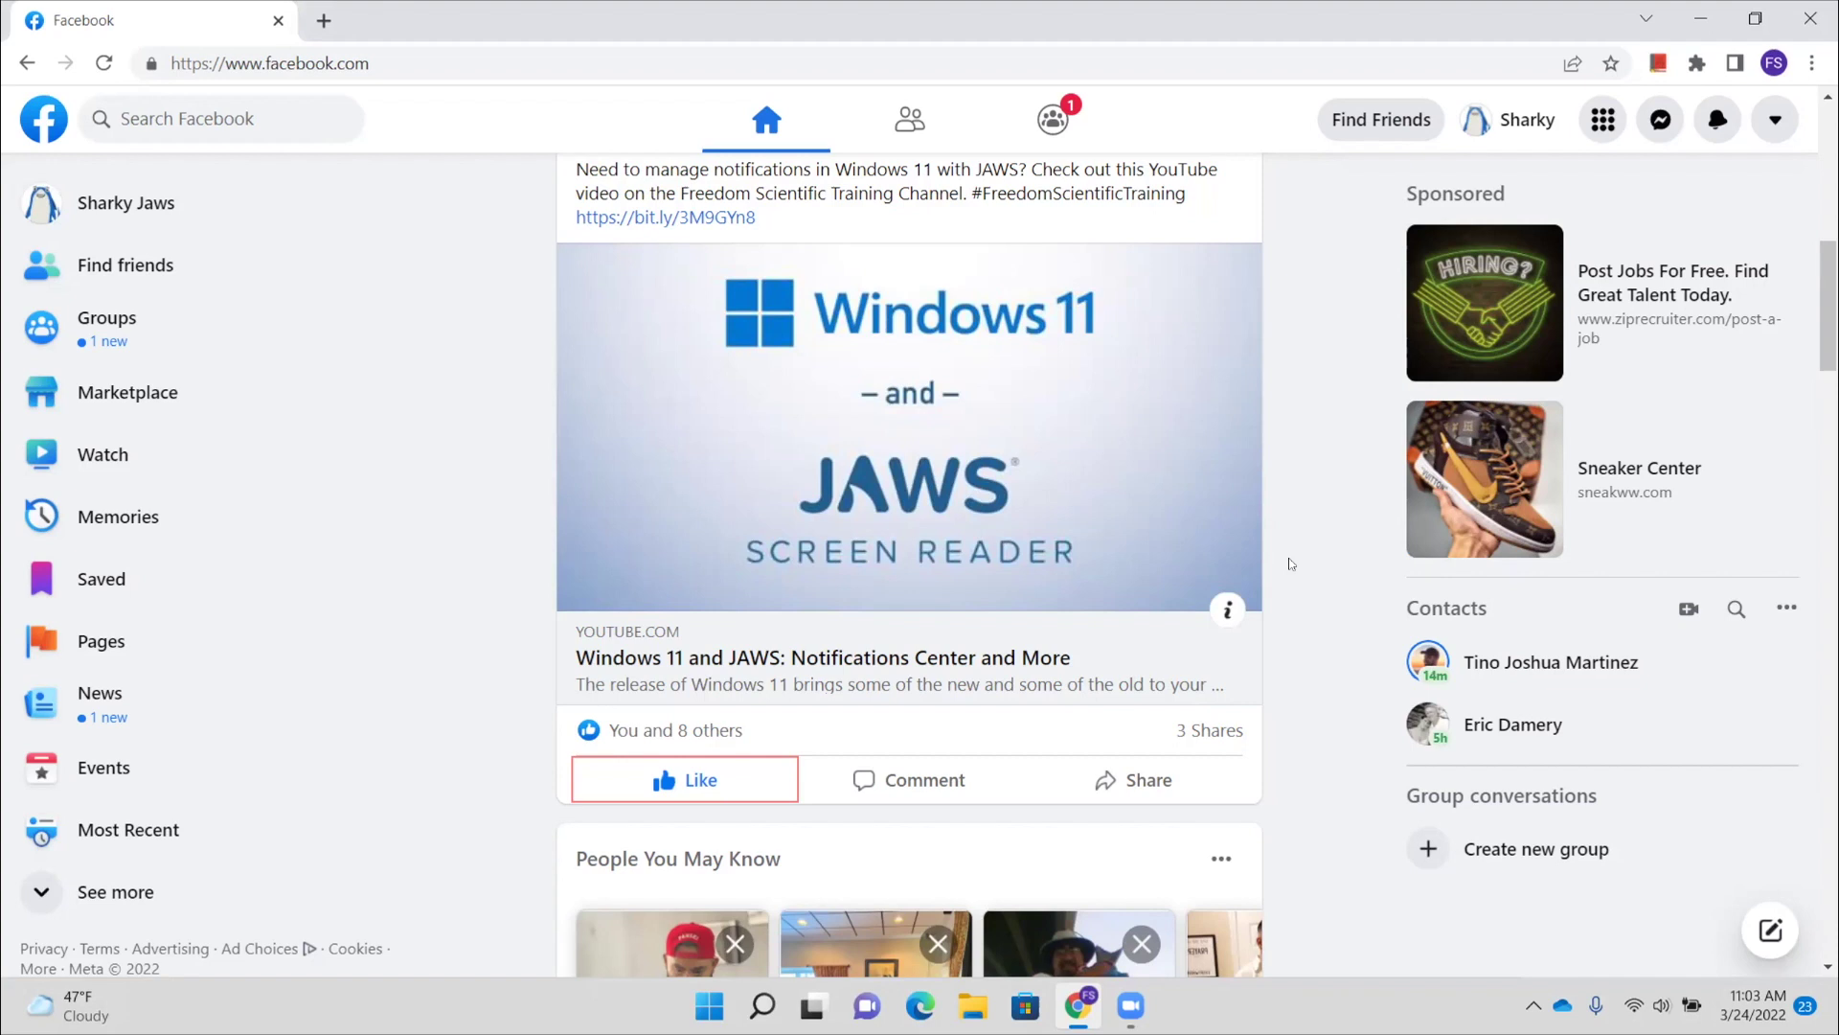
key("Tab")
key("space")
Step: Browse the available reactions for the Windows 11 and JAWS post and apply the Like reaction
key("Tab")
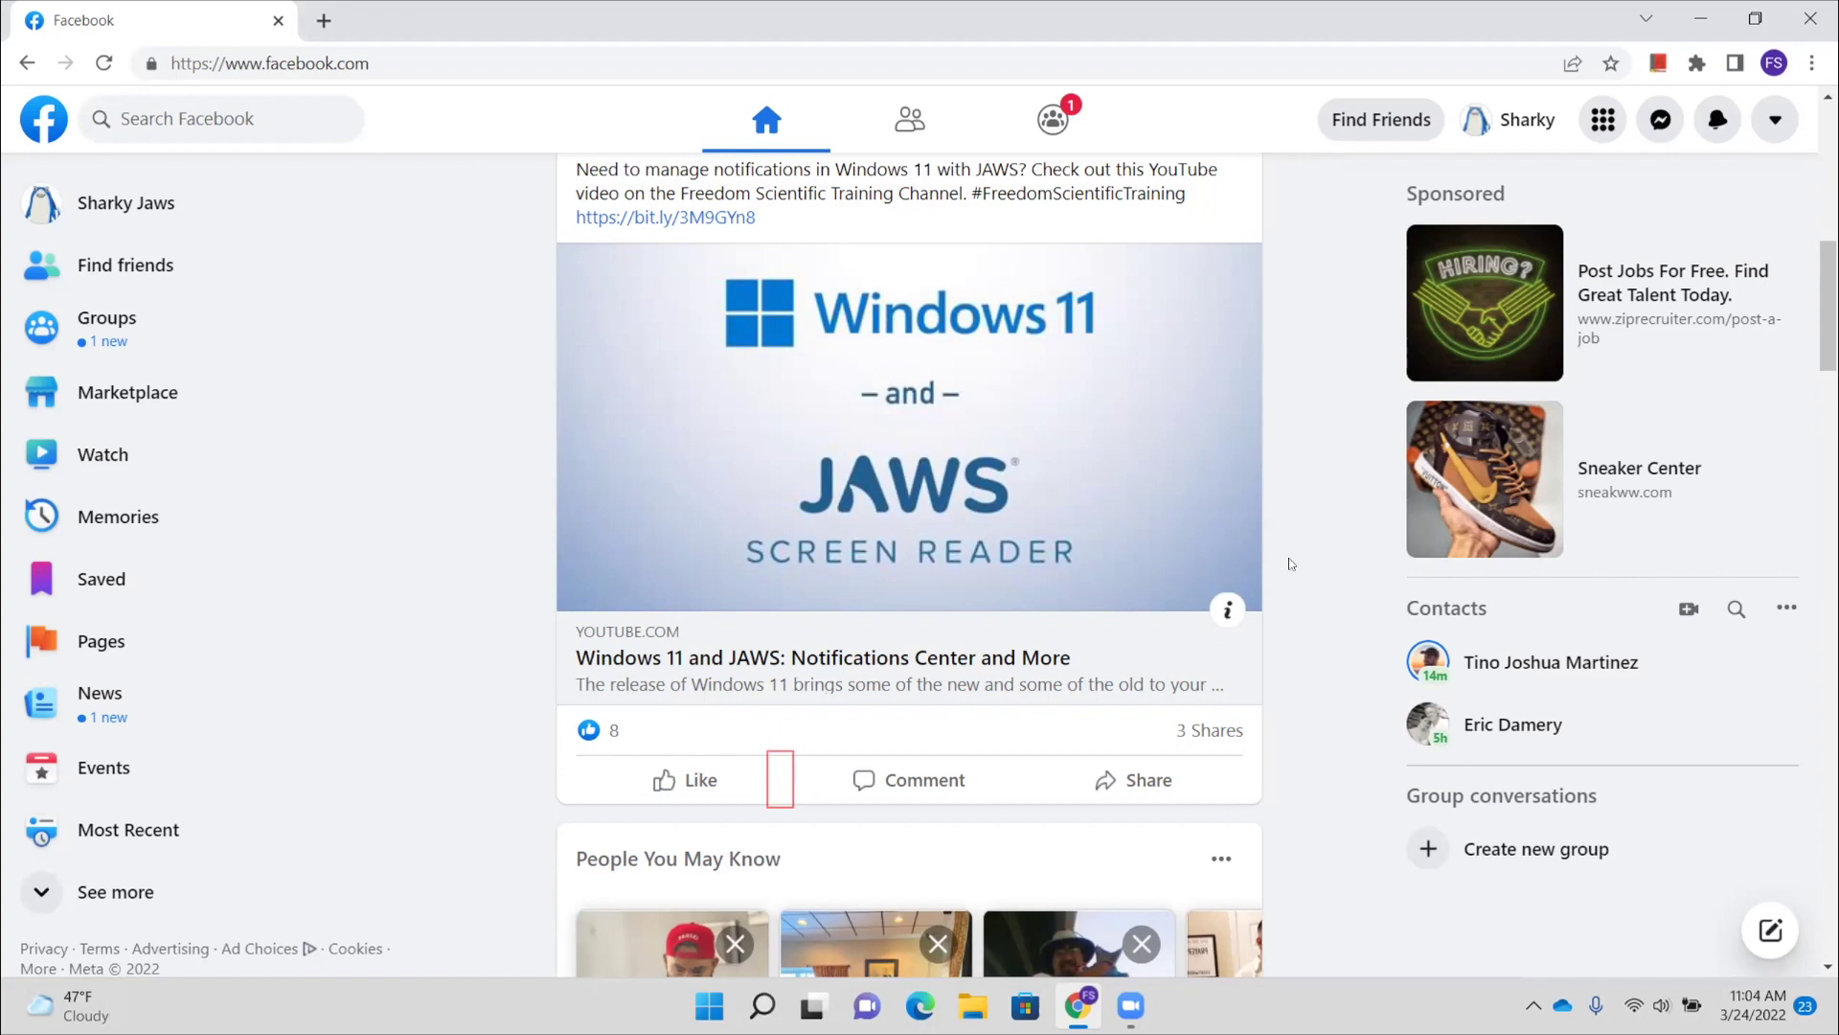
key("Return")
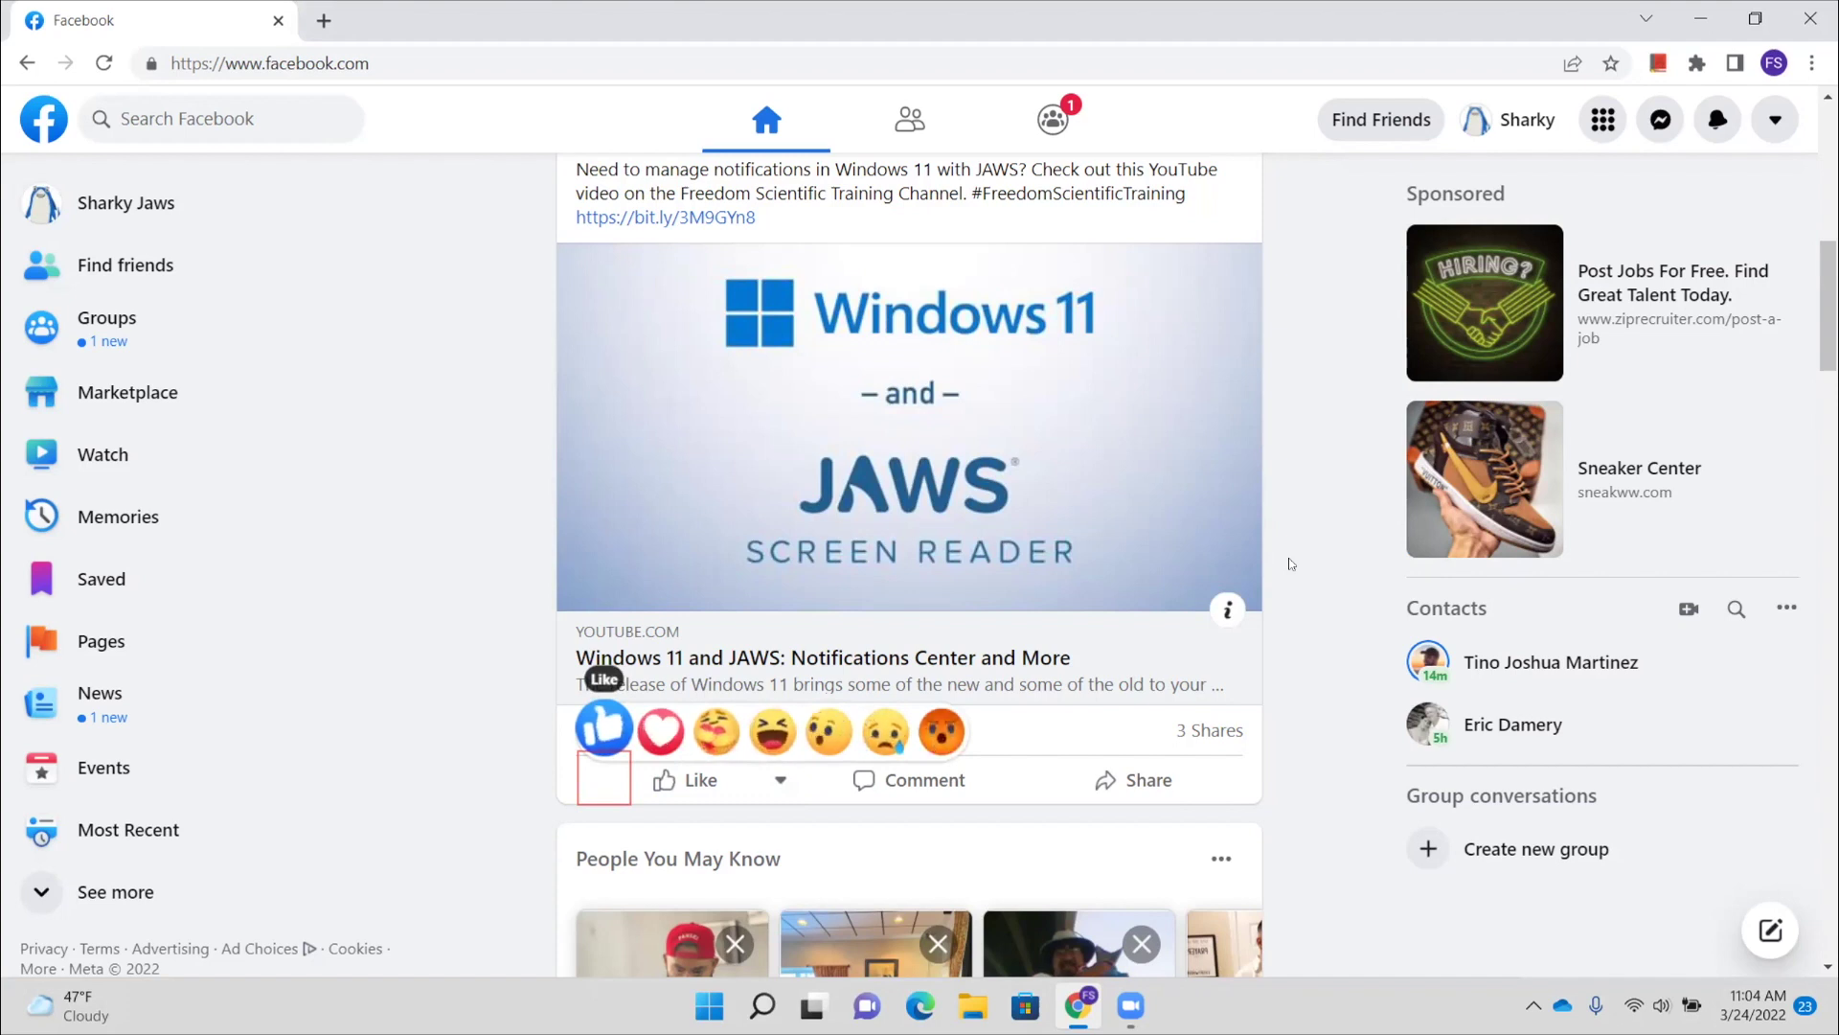
key("Right")
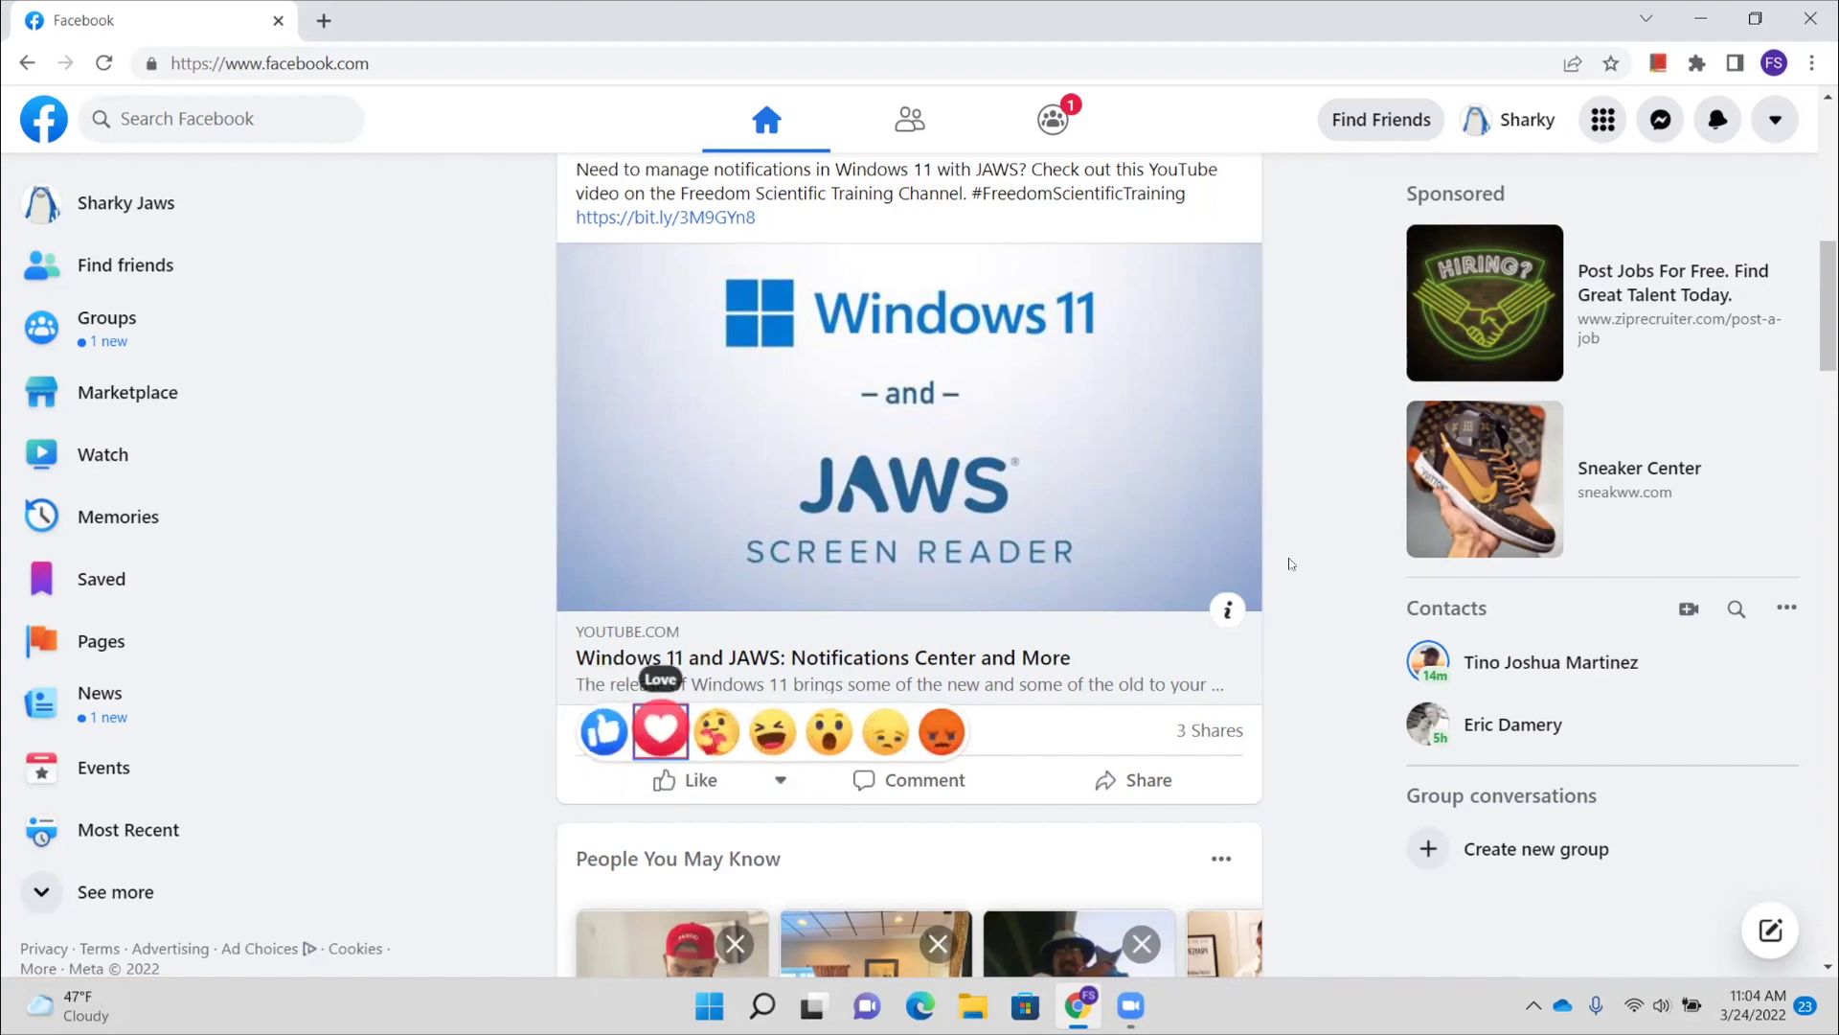
key("Right")
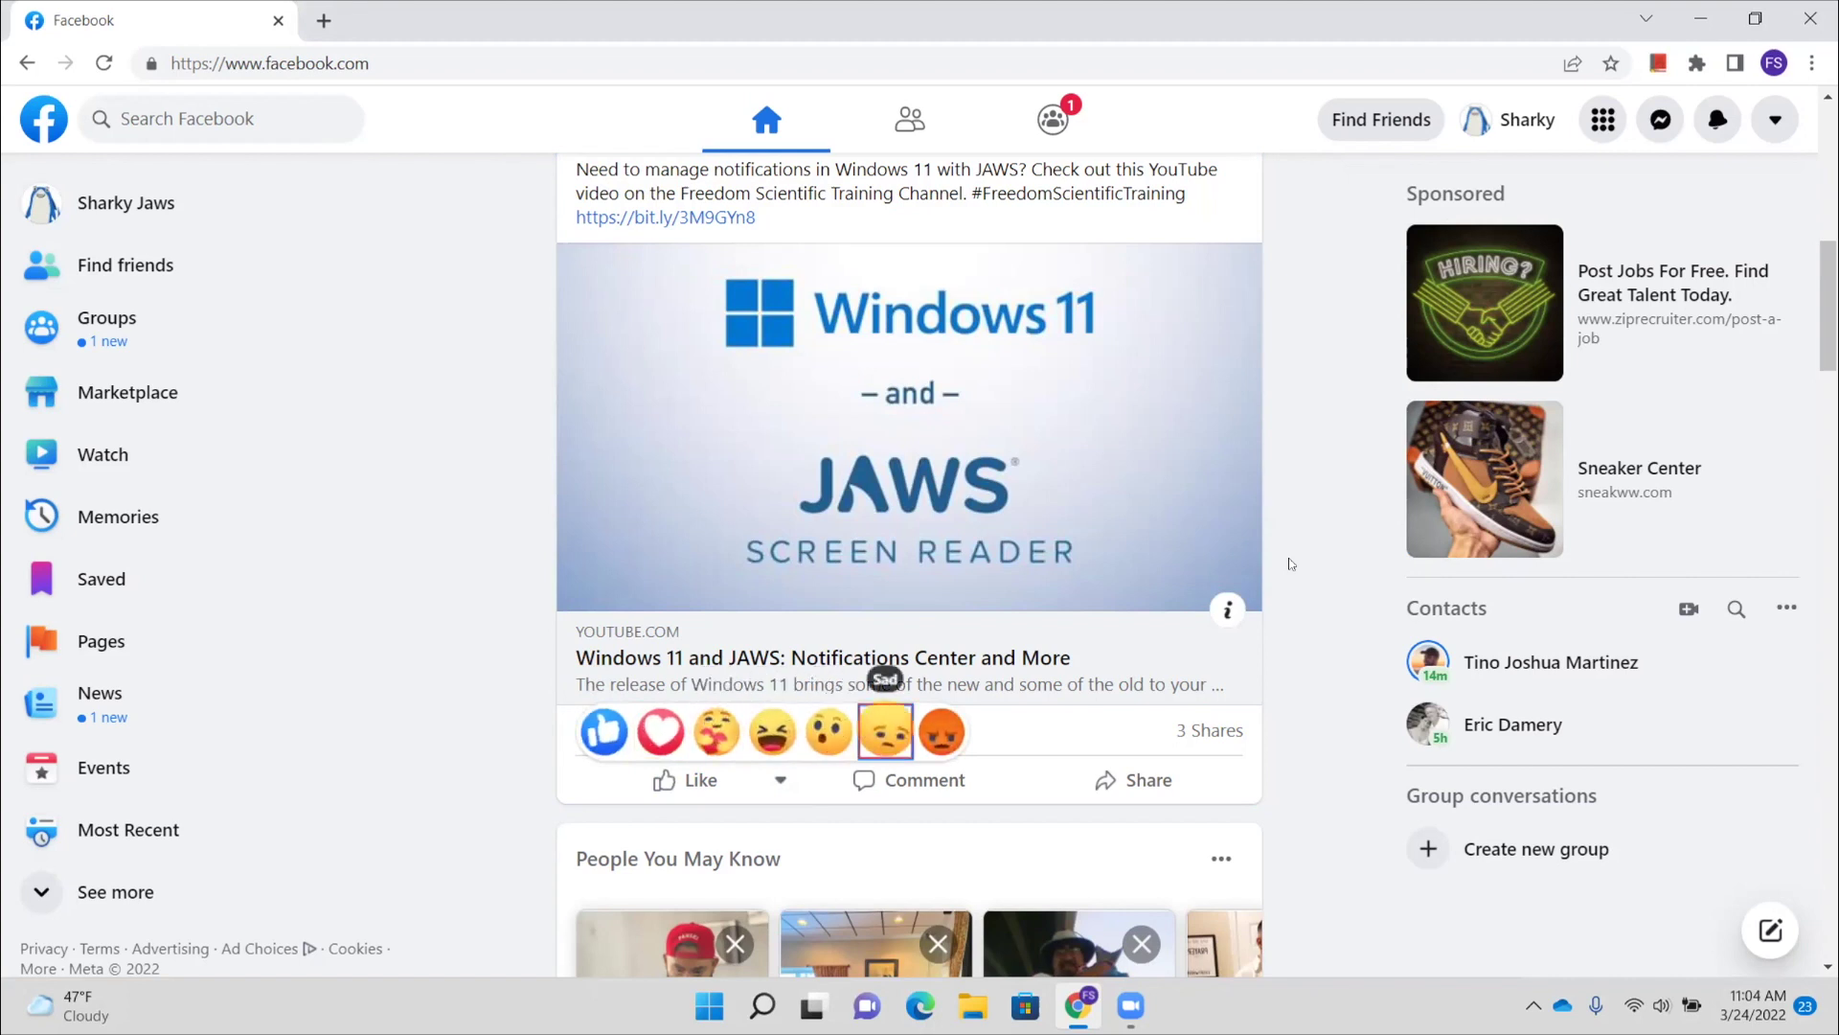
key("Right")
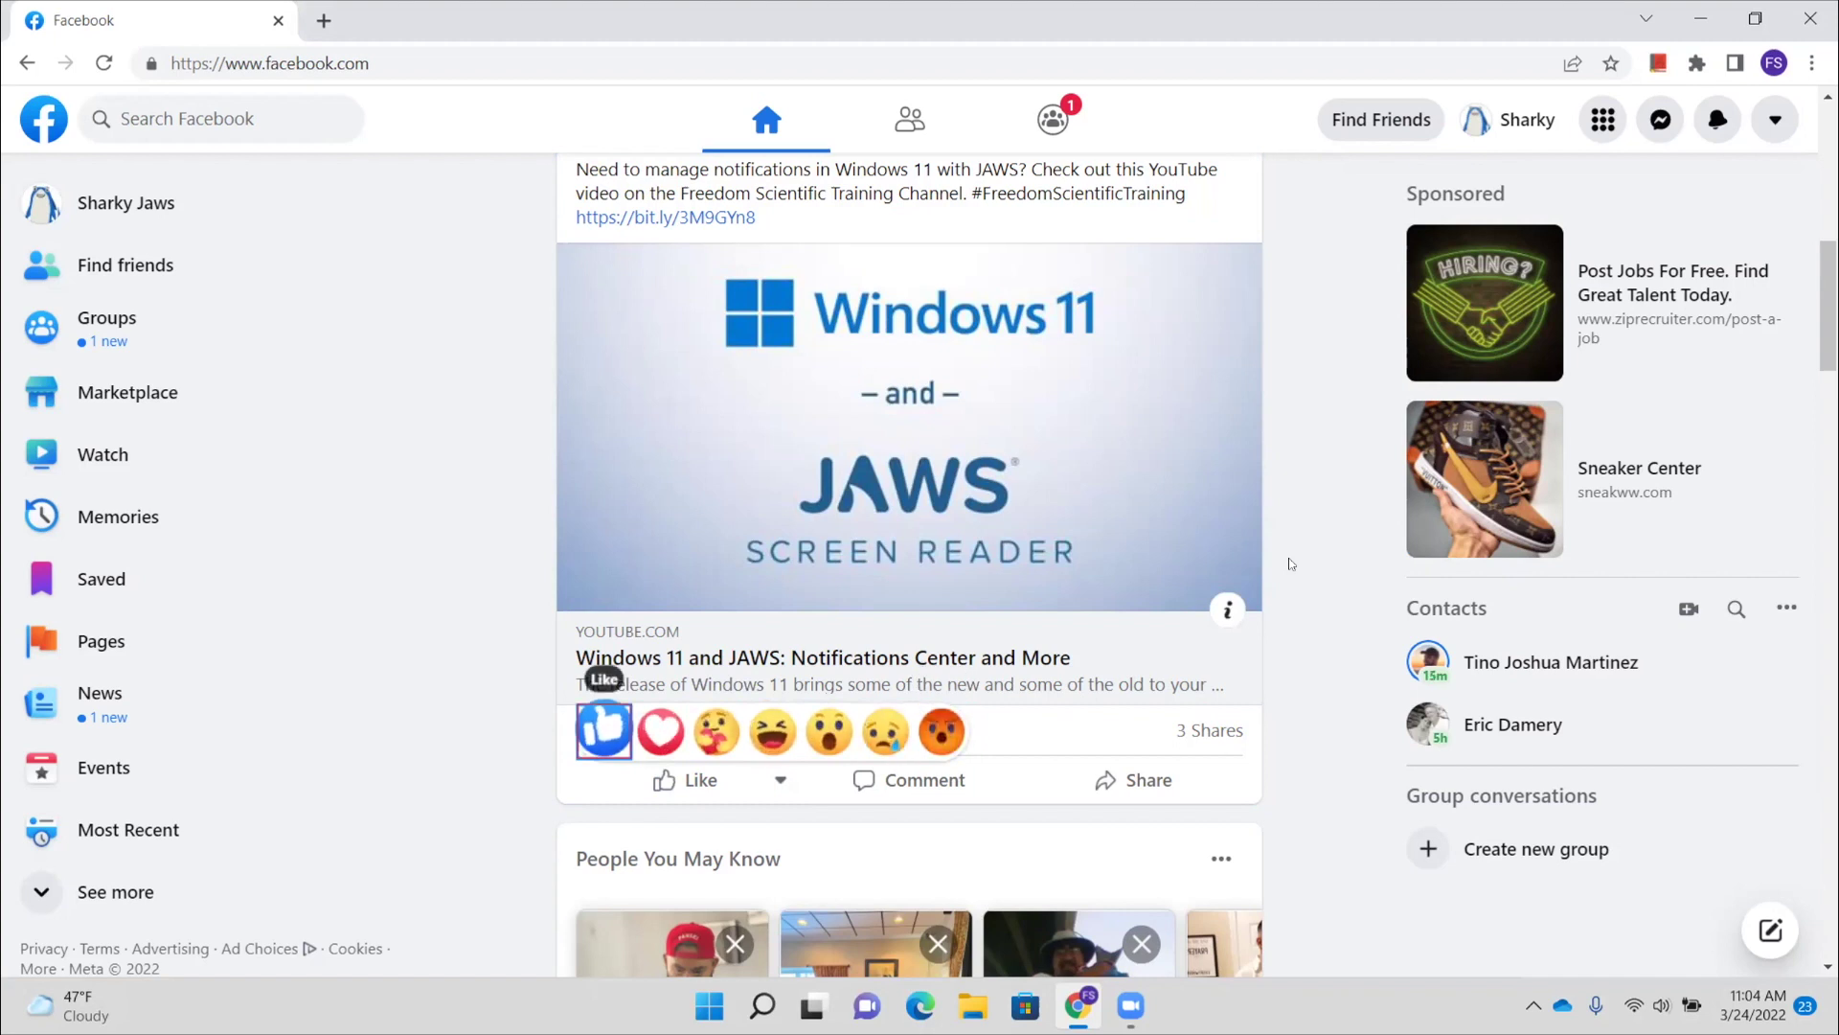
key("Return")
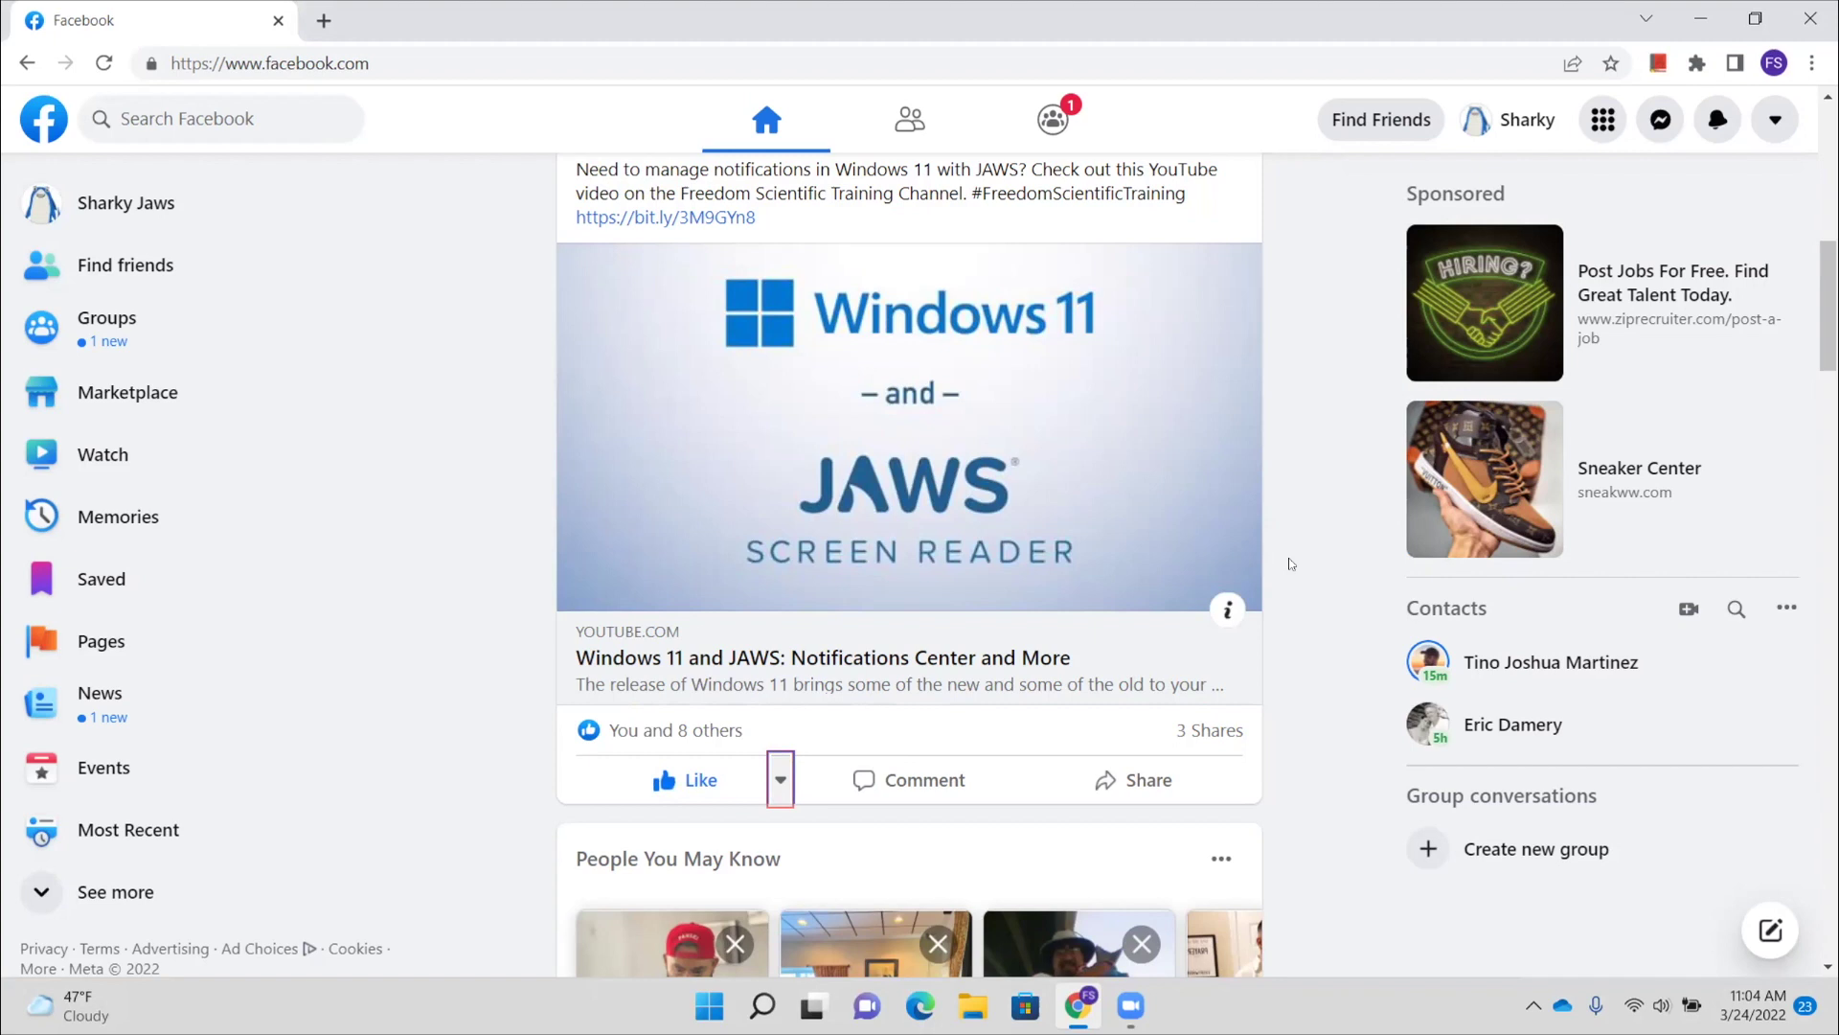
key("shift+Tab")
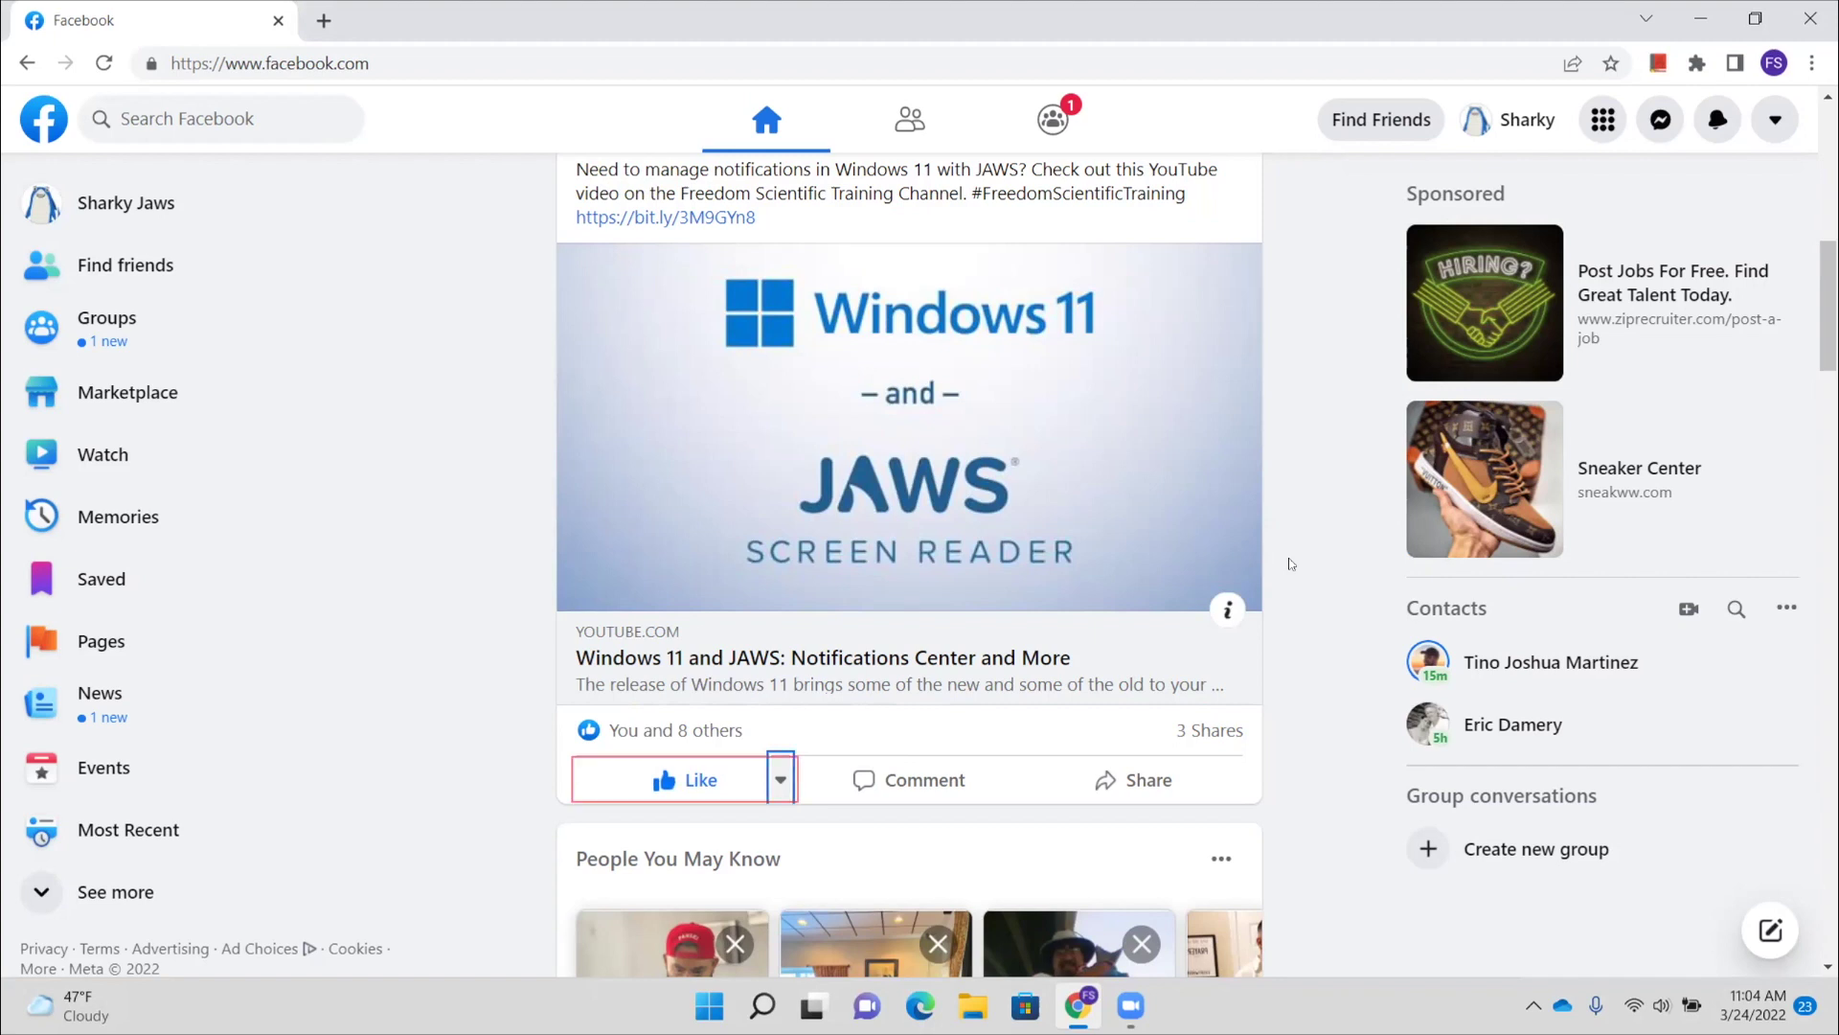